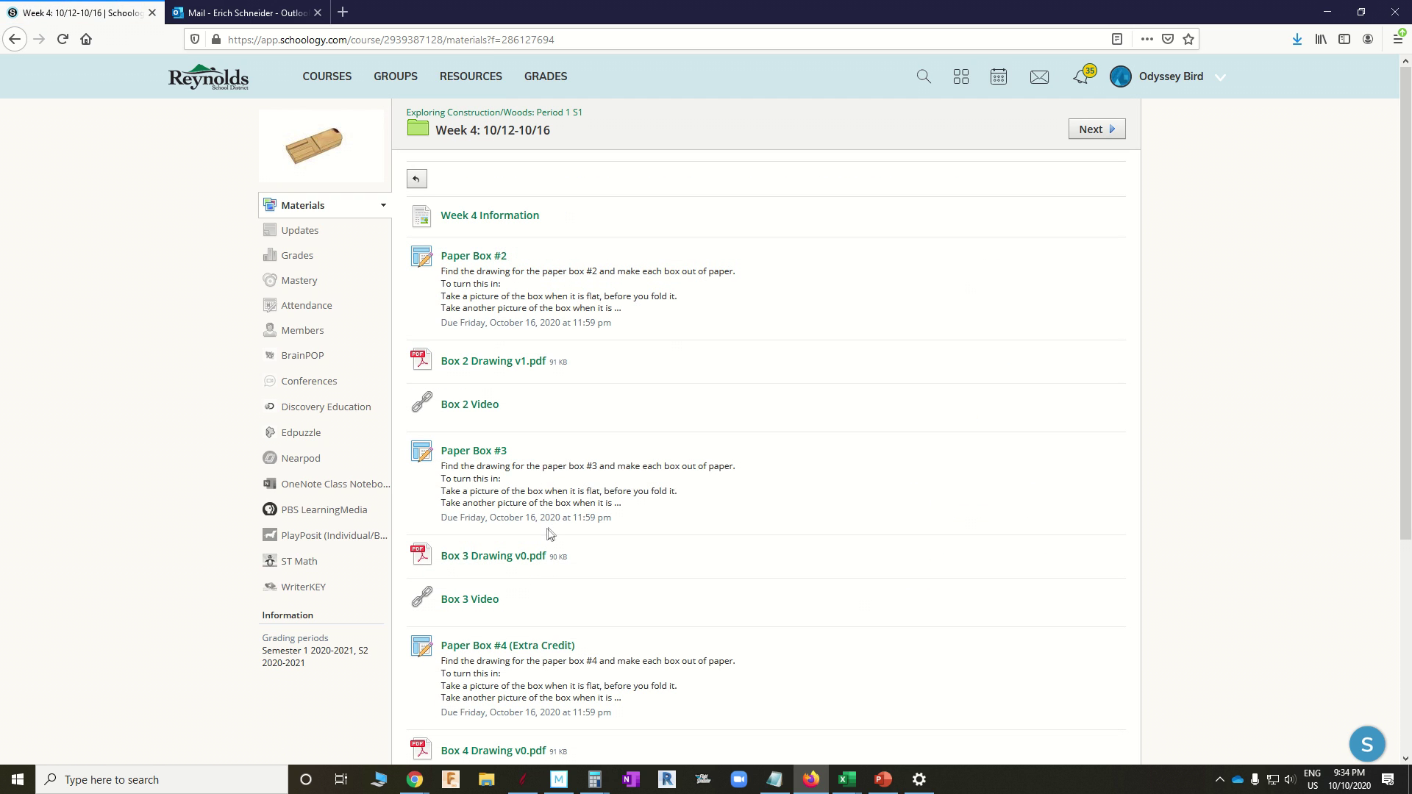
- Return from the Week 4: 10/12-10/16 folder to the Exploring Construction/Woods materials page
{"action": "key", "text": "alt+Left"}
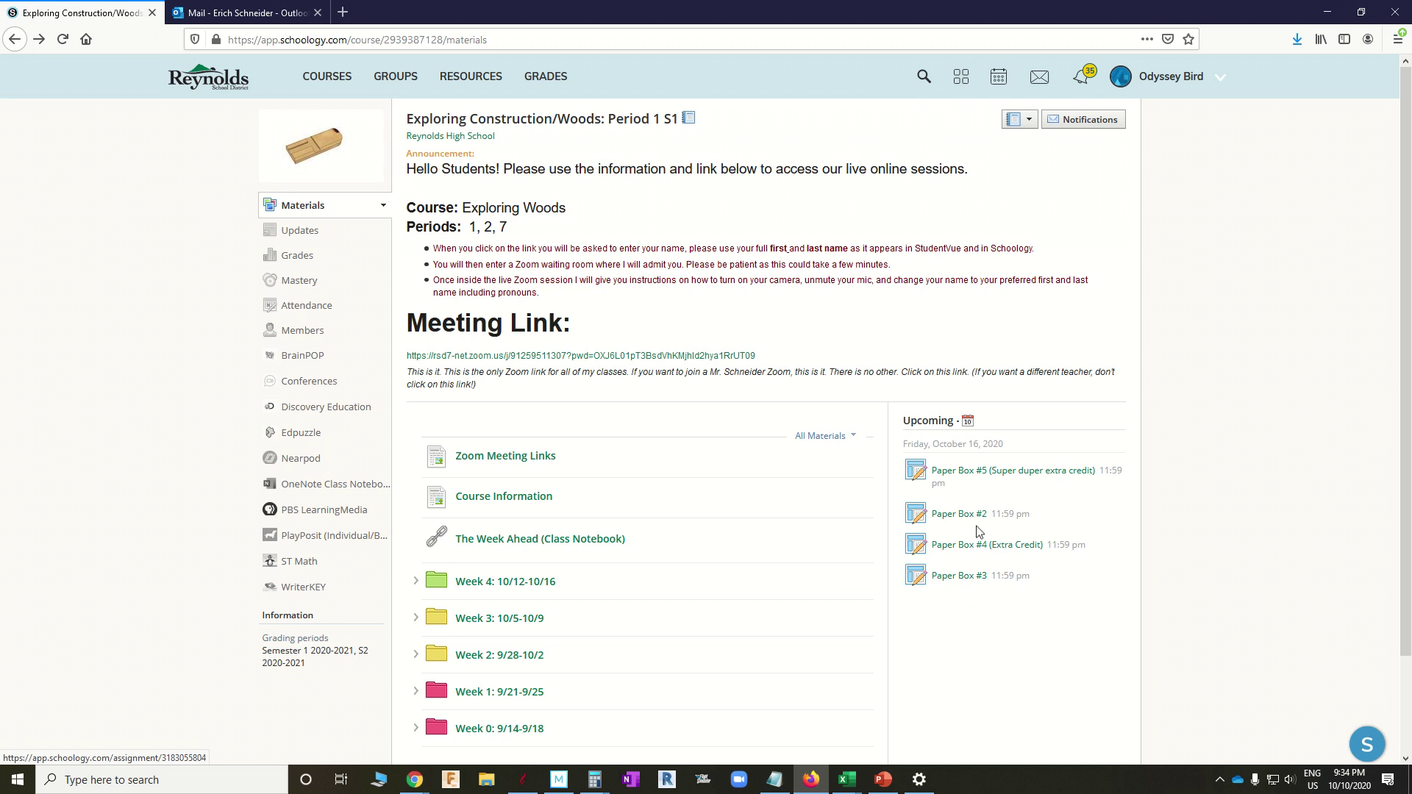
{"action": "left_click", "coordinate": [975, 479]}
- Check September deadlines in the Upcoming calendar, then open the course's Grades page
{"action": "left_click", "coordinate": [968, 425]}
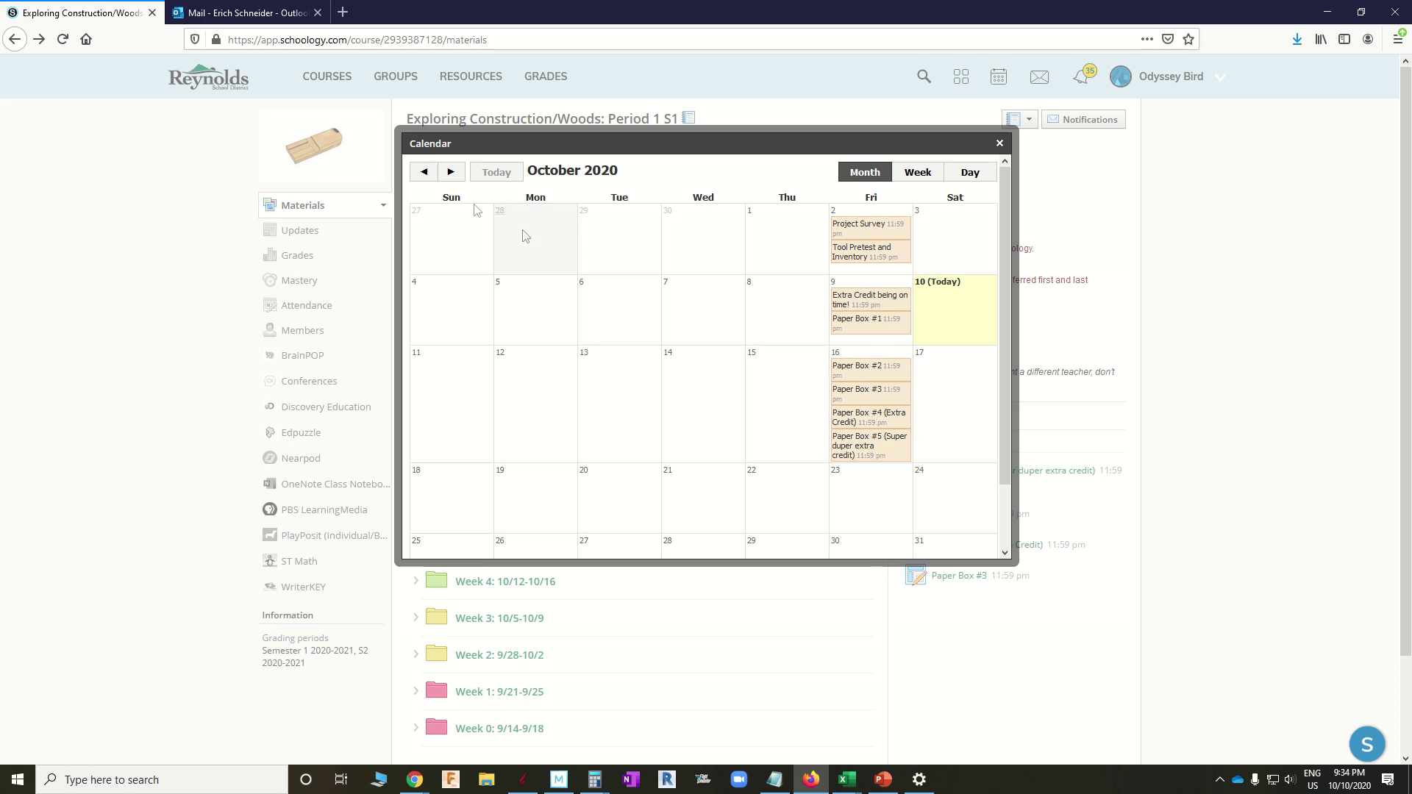
{"action": "left_click", "coordinate": [428, 174]}
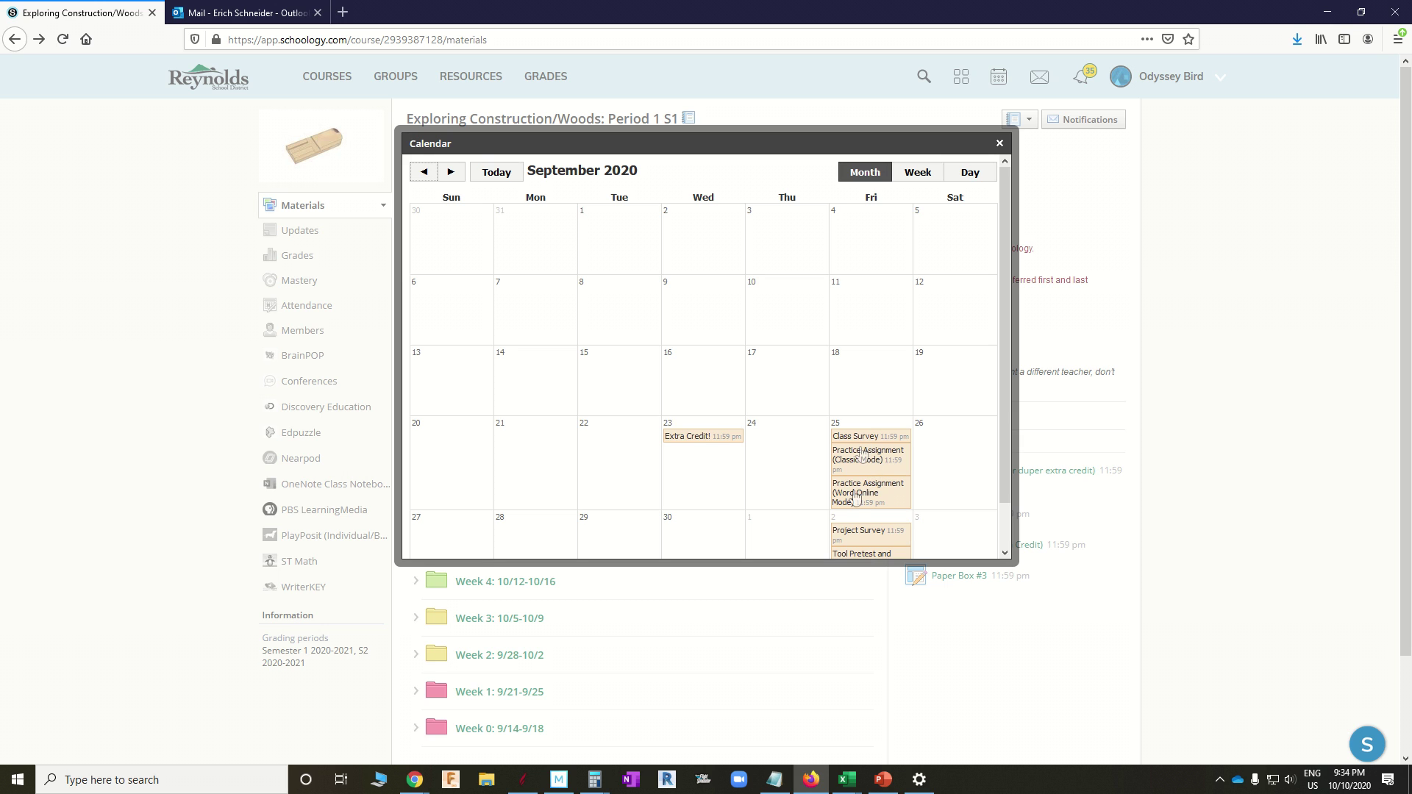
{"action": "left_click", "coordinate": [1000, 143]}
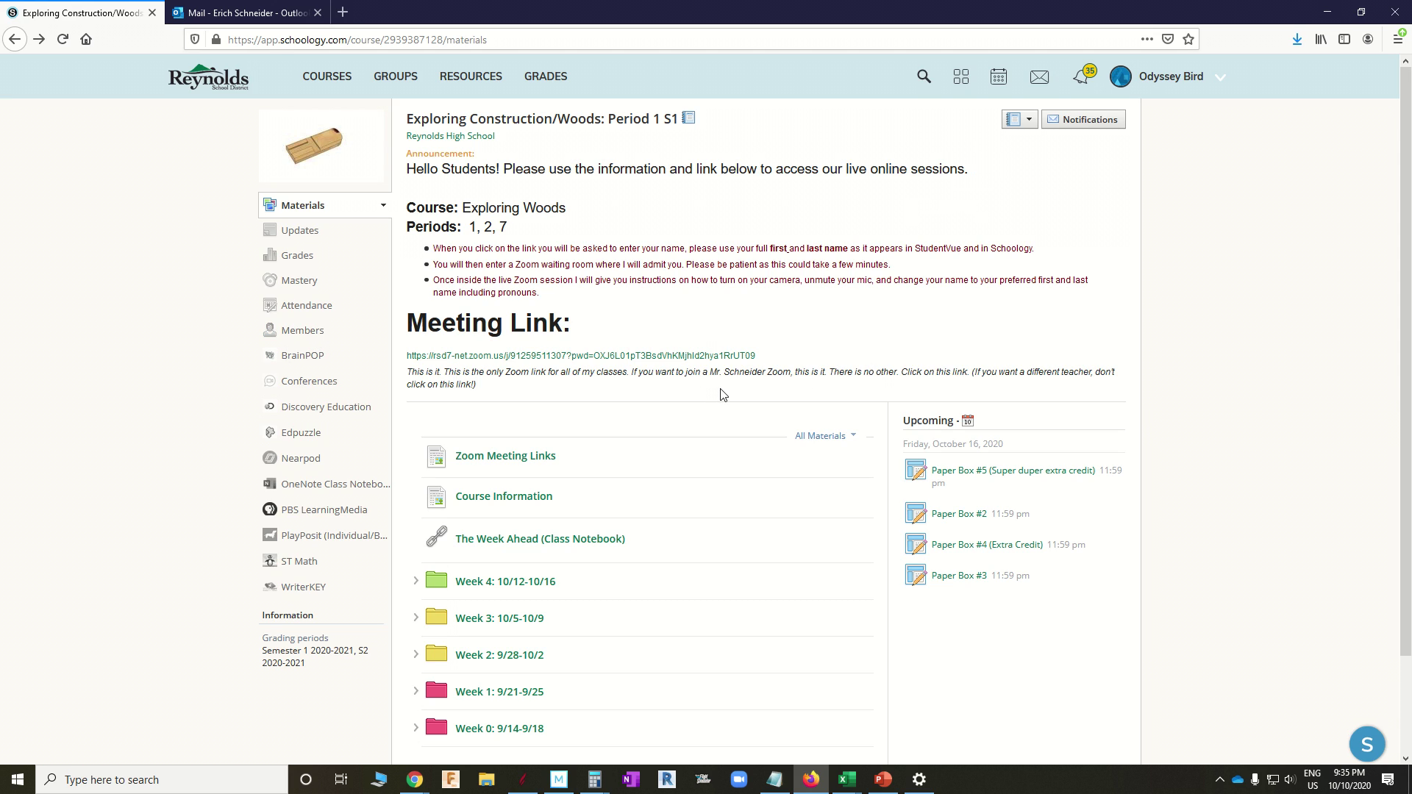
{"action": "left_click", "coordinate": [298, 258]}
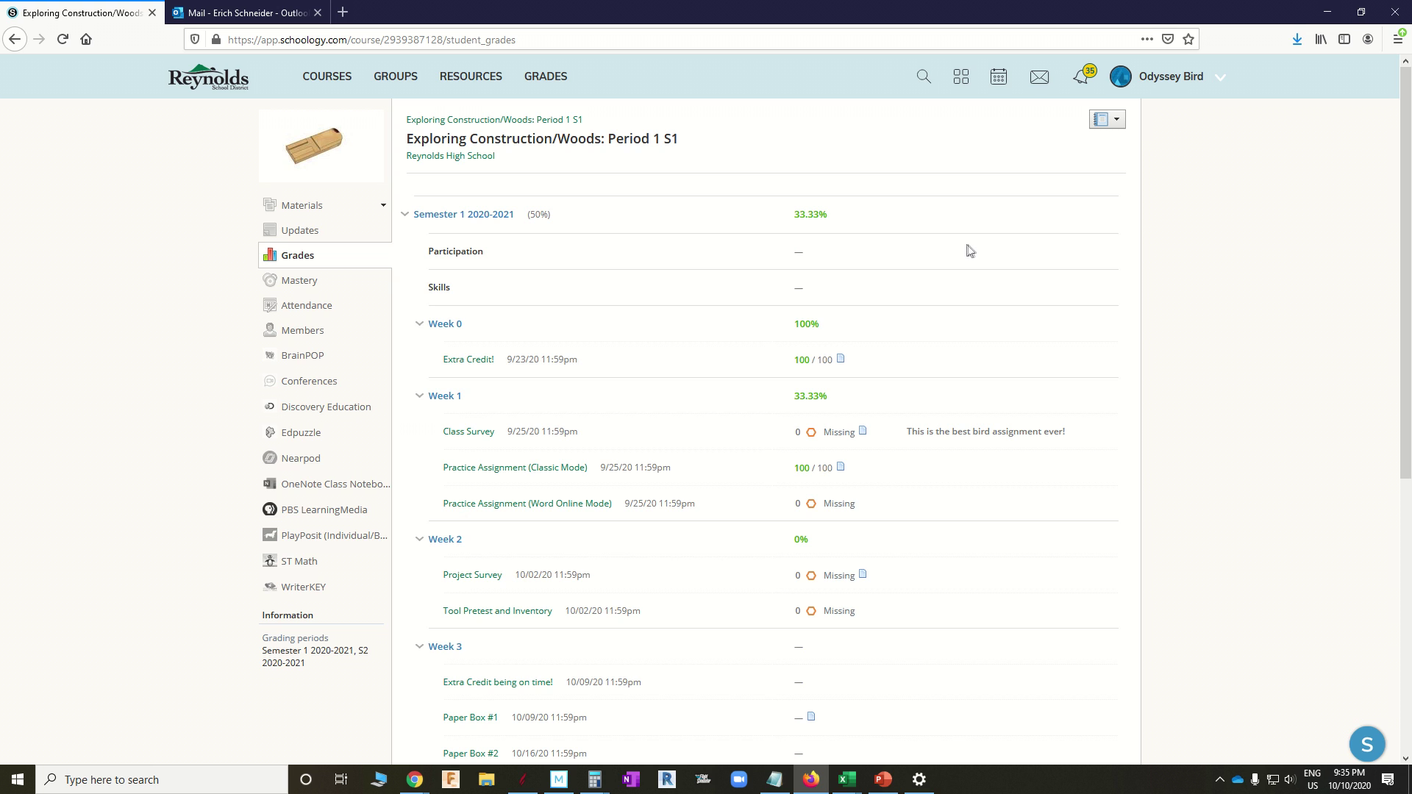
- Scroll down the grades list to the Class Survey assignment
{"action": "scroll", "coordinate": [927, 308], "scroll_direction": "down", "scroll_amount": 1}
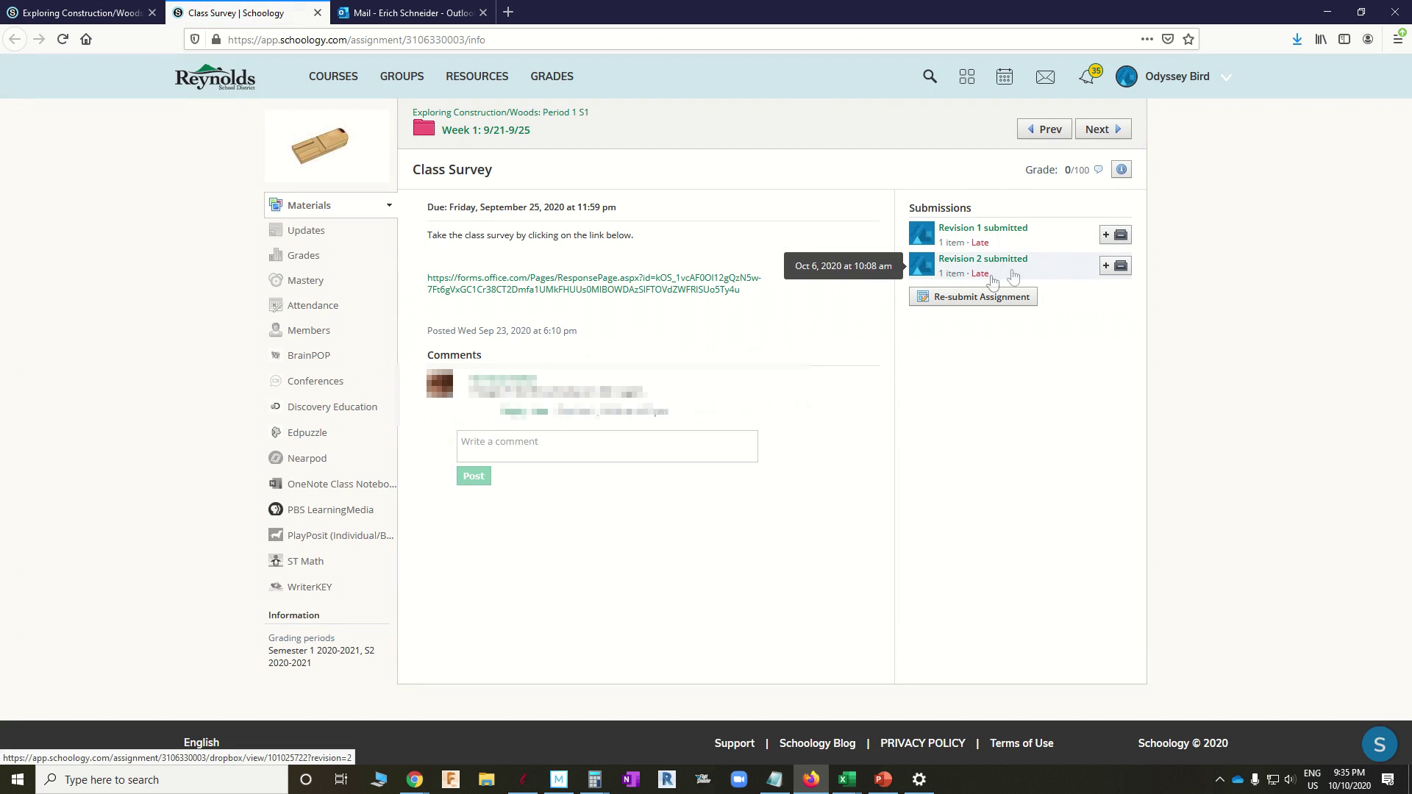
- View Revision 1's late submission note, then close the submission viewer
{"action": "left_click", "coordinate": [990, 239]}
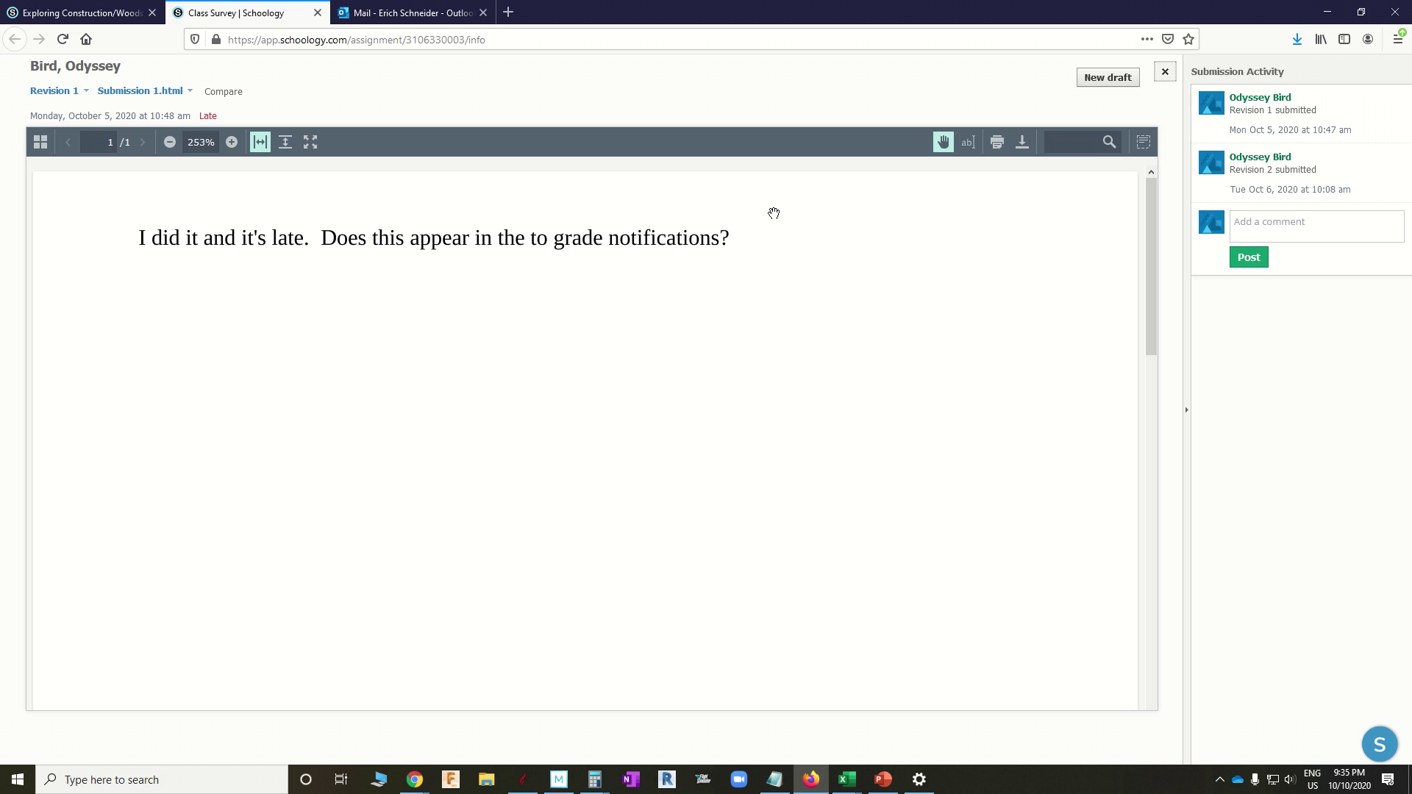
{"action": "left_click", "coordinate": [1165, 71]}
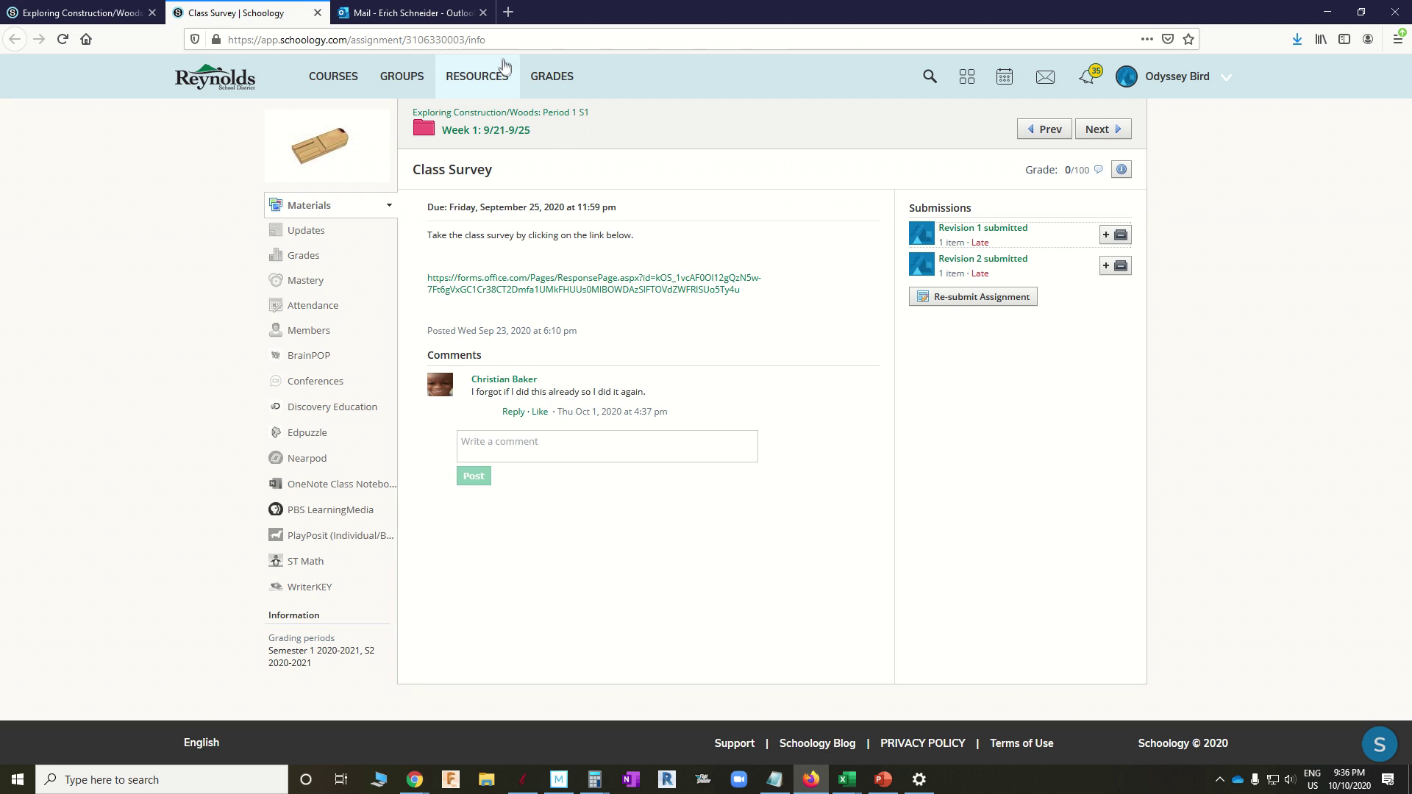
- Check the teacher's 5 ungraded submissions, then start a new Class Survey submission as the student
{"action": "left_click", "coordinate": [317, 12]}
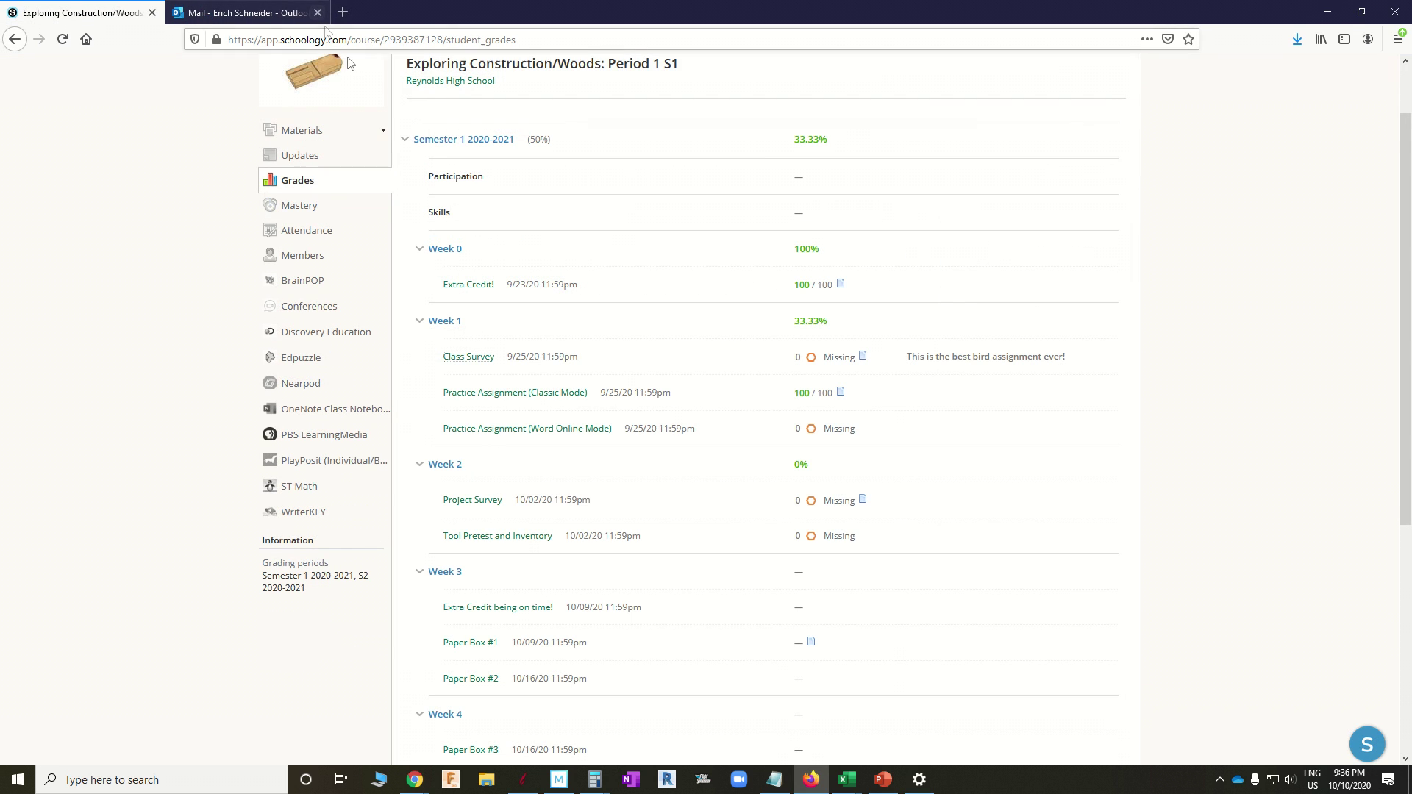
{"action": "key", "text": "alt+Tab"}
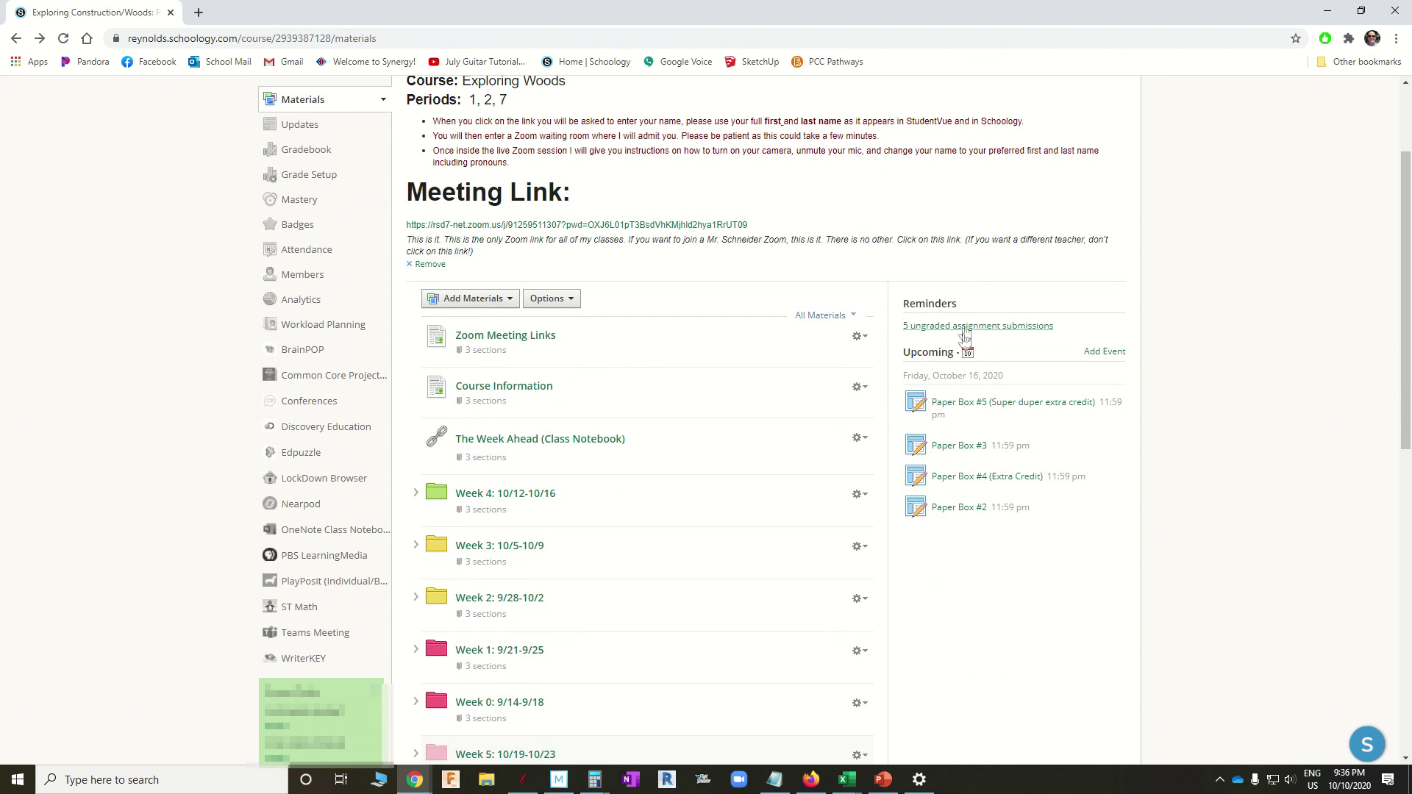
{"action": "left_click", "coordinate": [964, 328]}
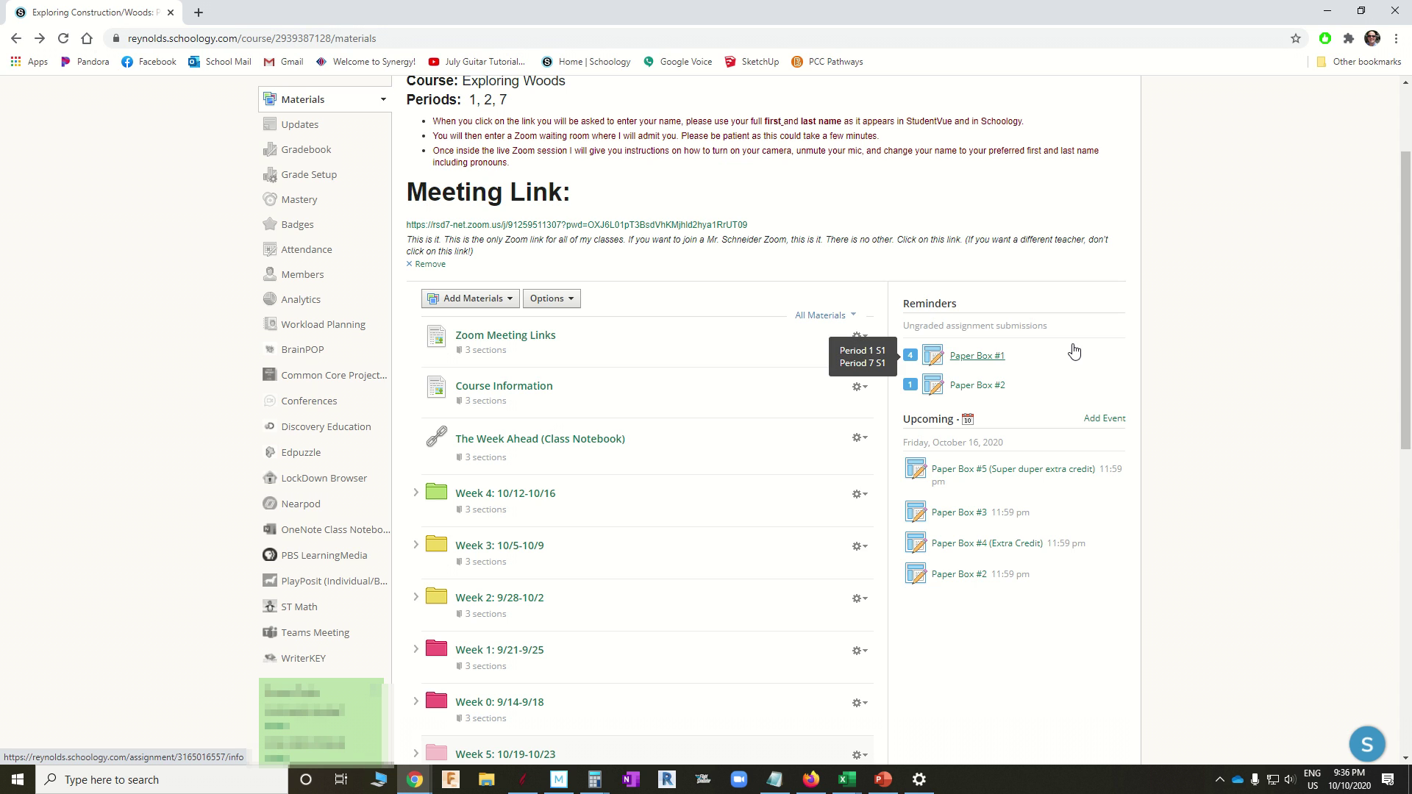
{"action": "key", "text": "alt+Tab"}
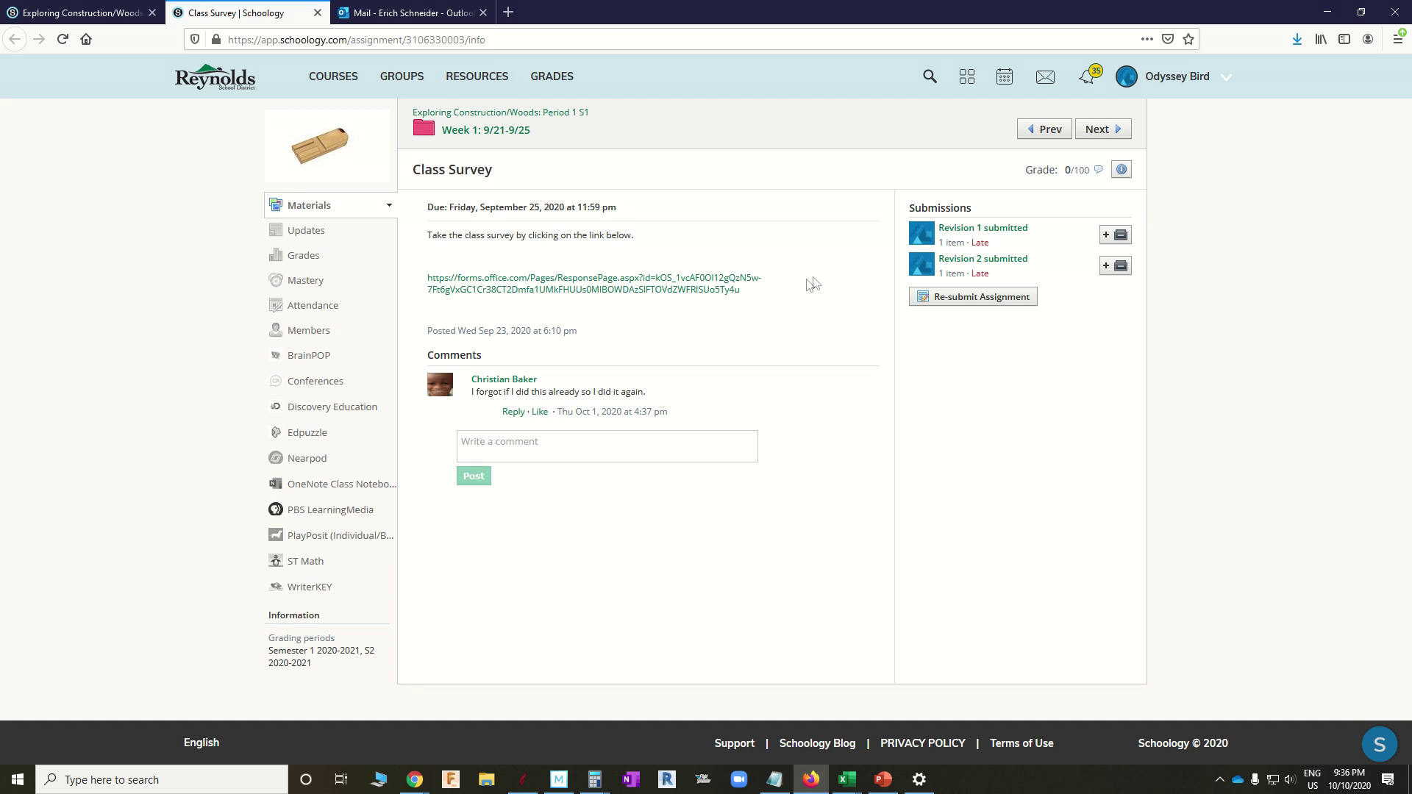
{"action": "left_click", "coordinate": [984, 302]}
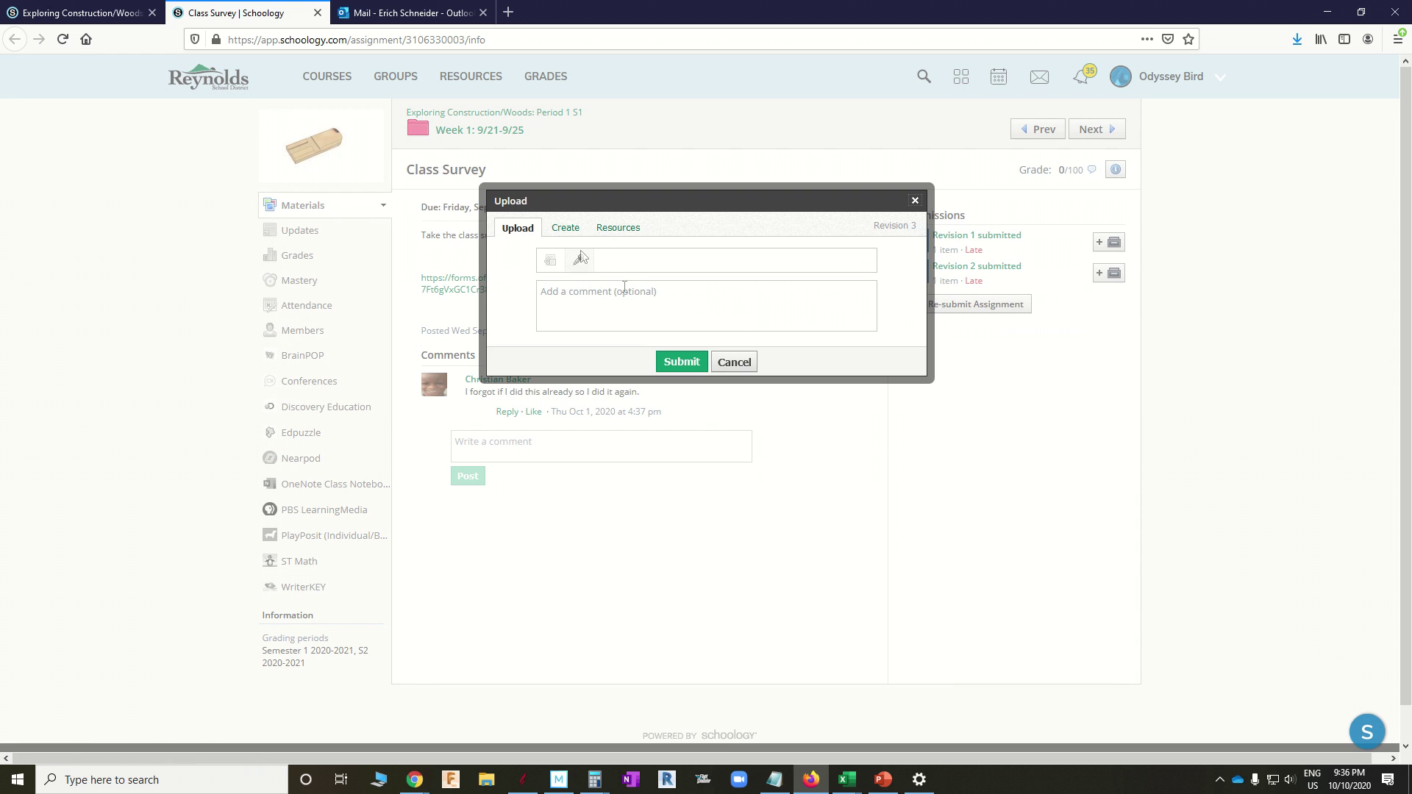
- Submit a Create-tab text revision reading 'Hey, Mr. Teacher! This is my third submission!!!'
{"action": "left_click", "coordinate": [571, 228]}
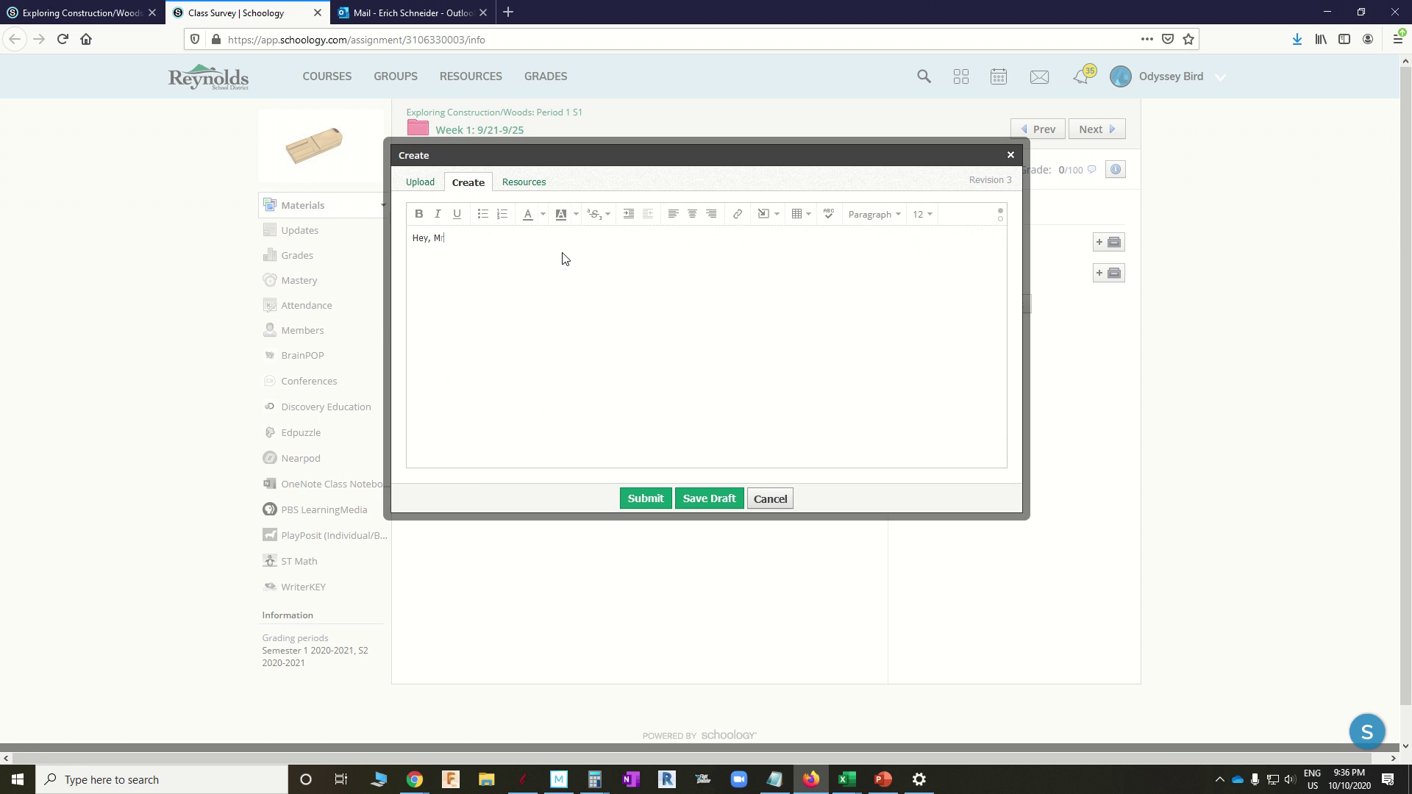
{"action": "type", "text": "Hey, Mr. Teacher!  This is my third submission!!!!!!!!!!!!!!"}
{"action": "left_click", "coordinate": [636, 499]}
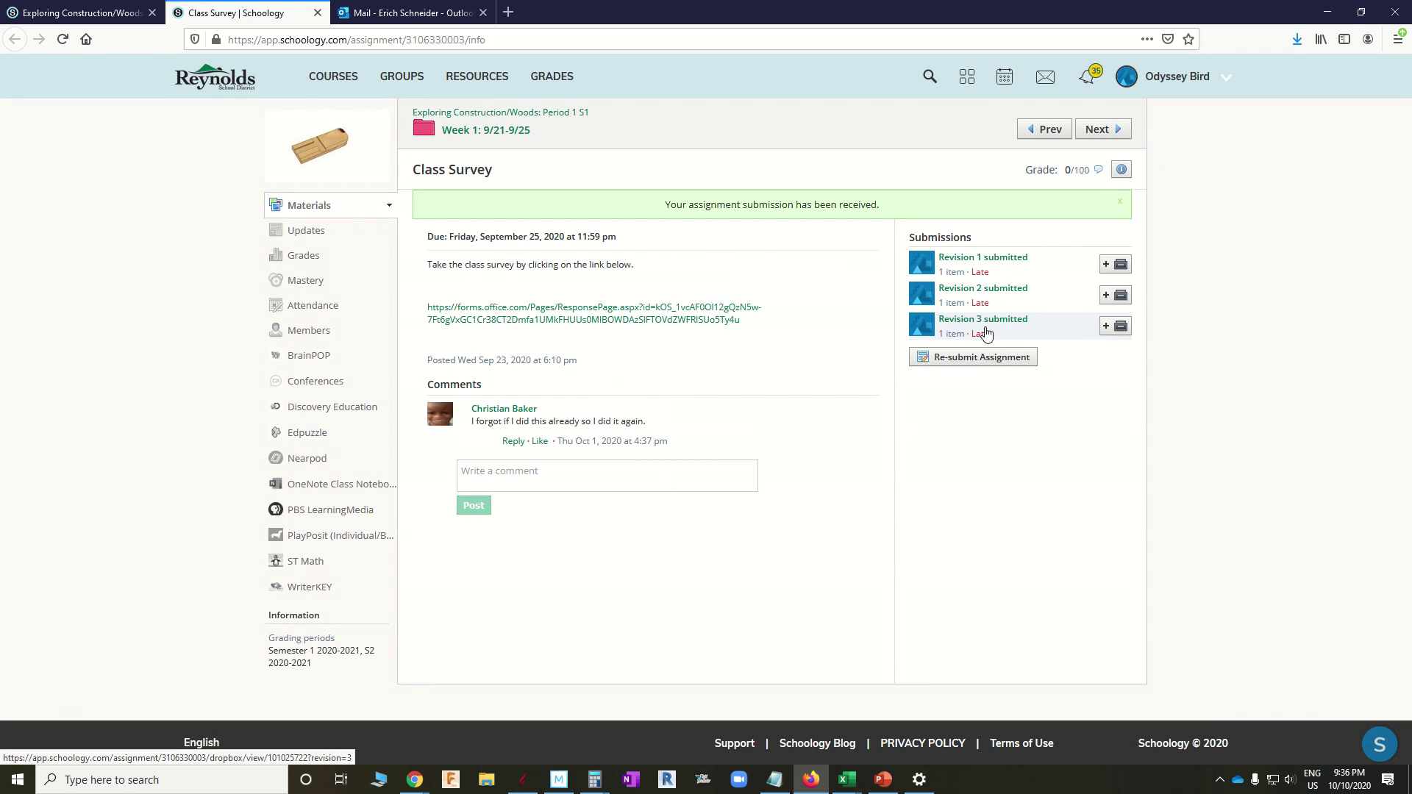
- Reload the teacher's course page, recheck the ungraded submissions list, and open the Gradebook
{"action": "left_click", "coordinate": [317, 13]}
{"action": "key", "text": "alt+Tab"}
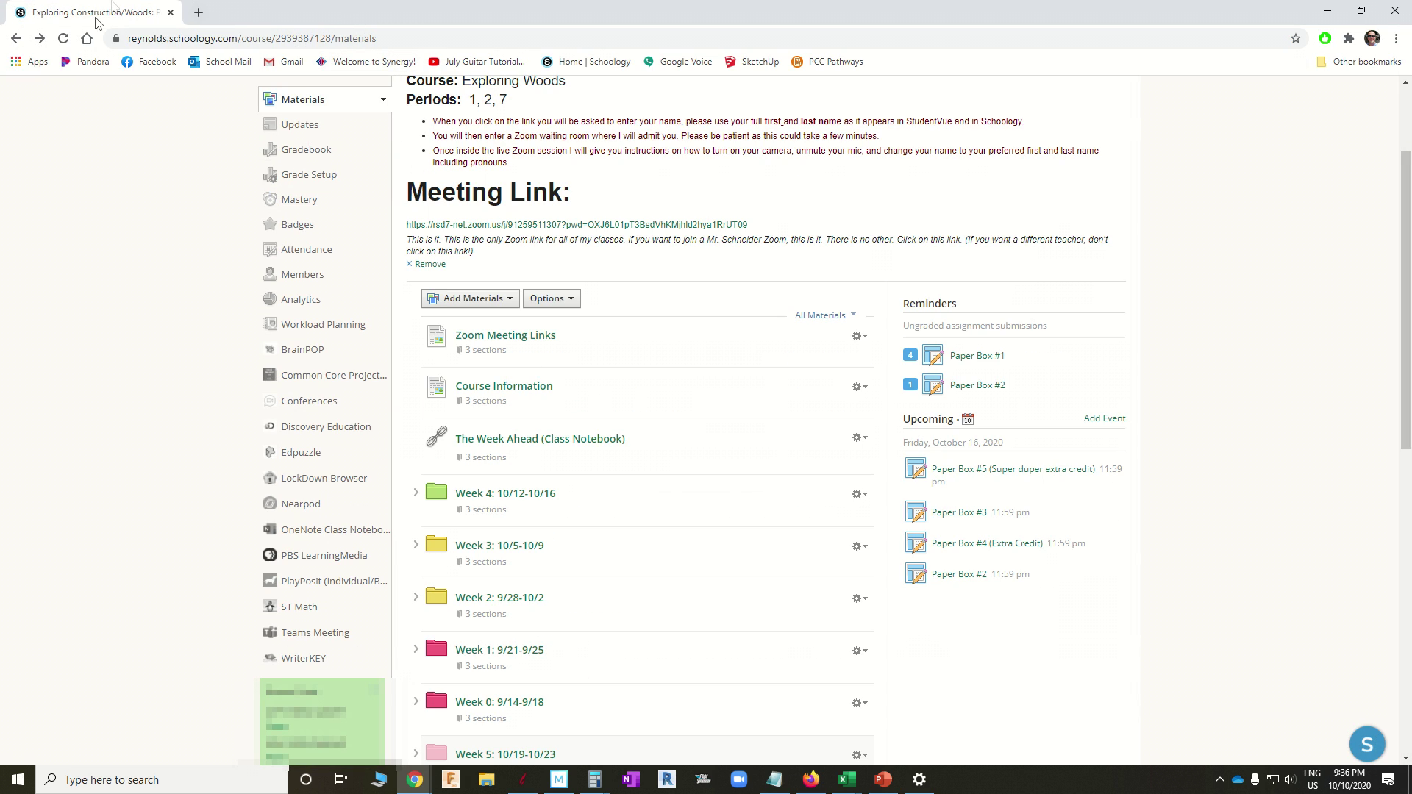
{"action": "left_click", "coordinate": [63, 39]}
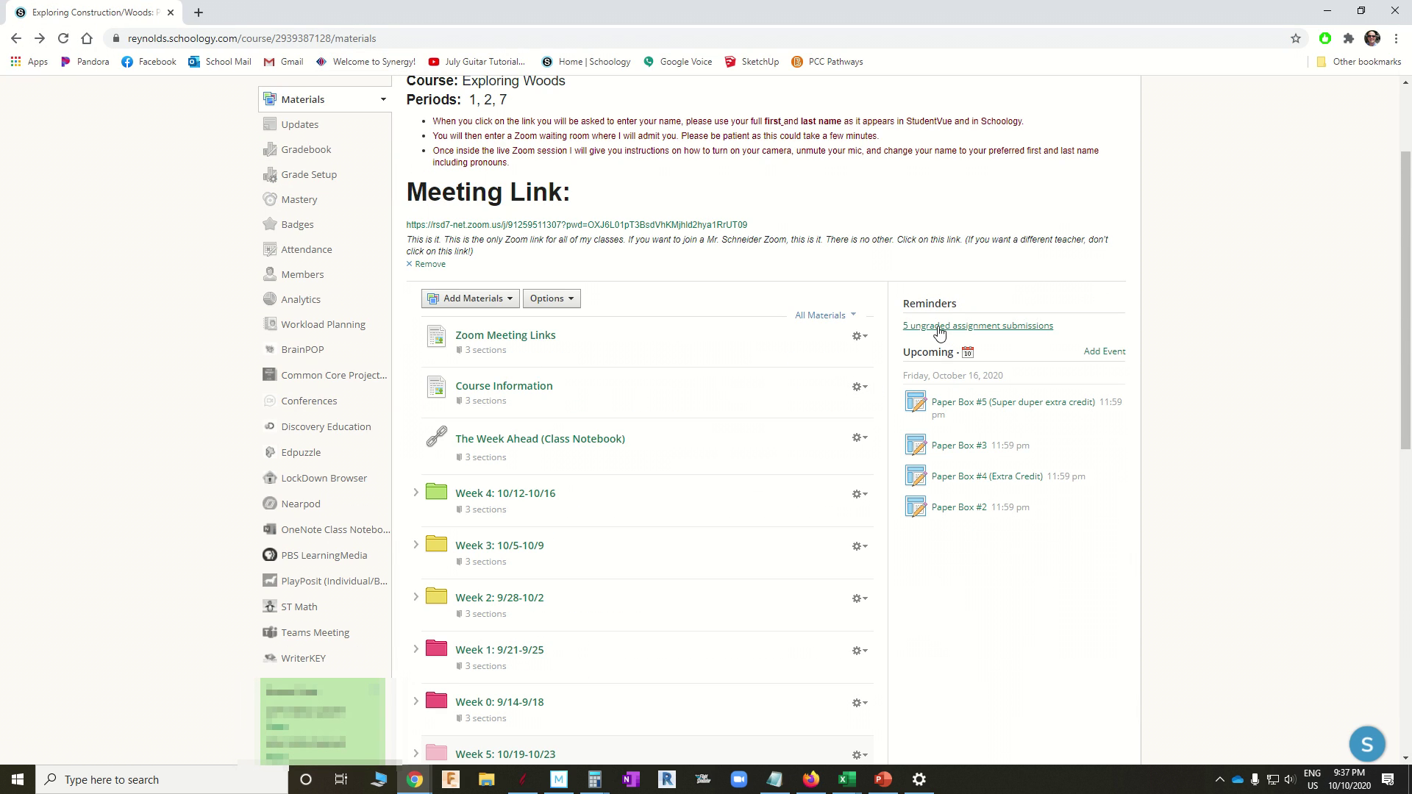
{"action": "left_click", "coordinate": [940, 331]}
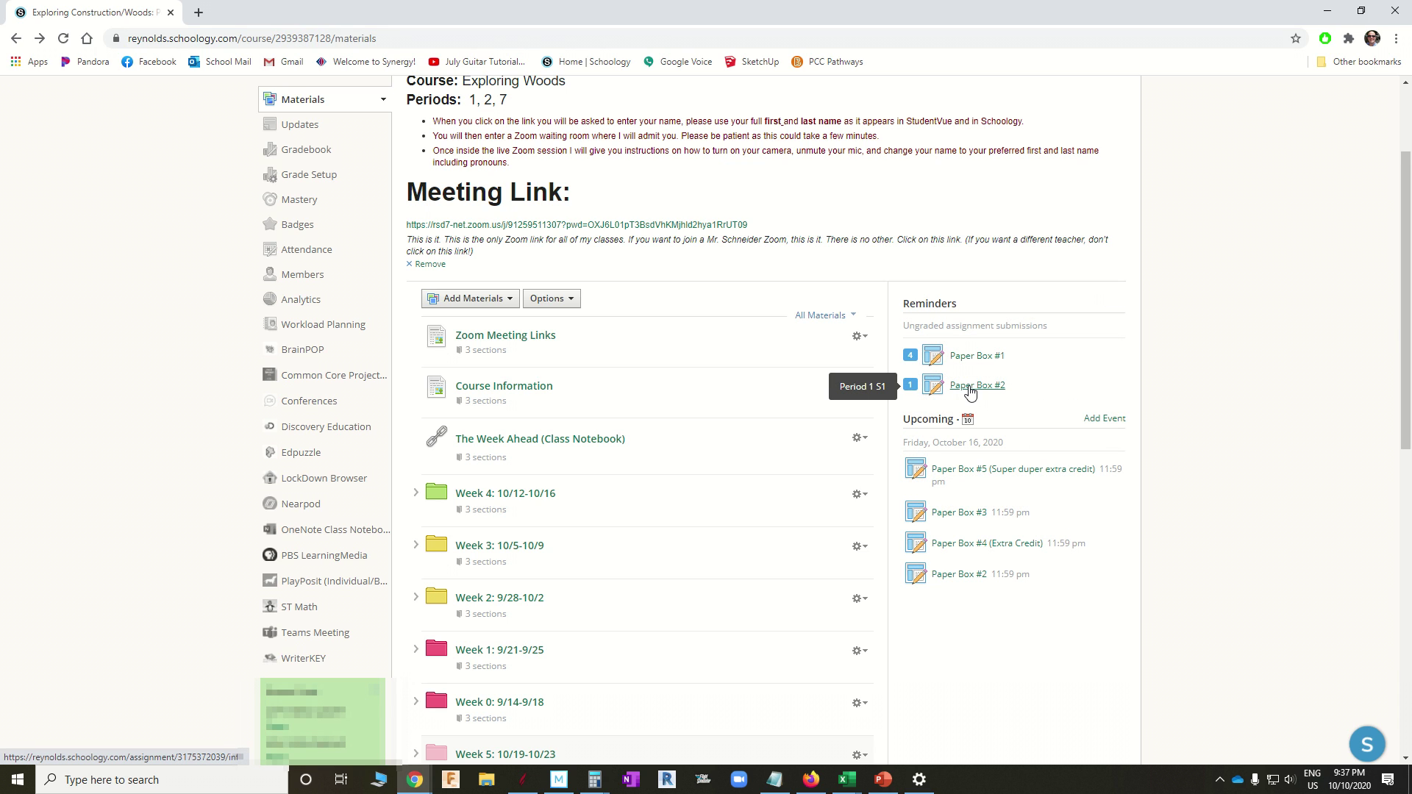
{"action": "key", "text": "alt+Tab"}
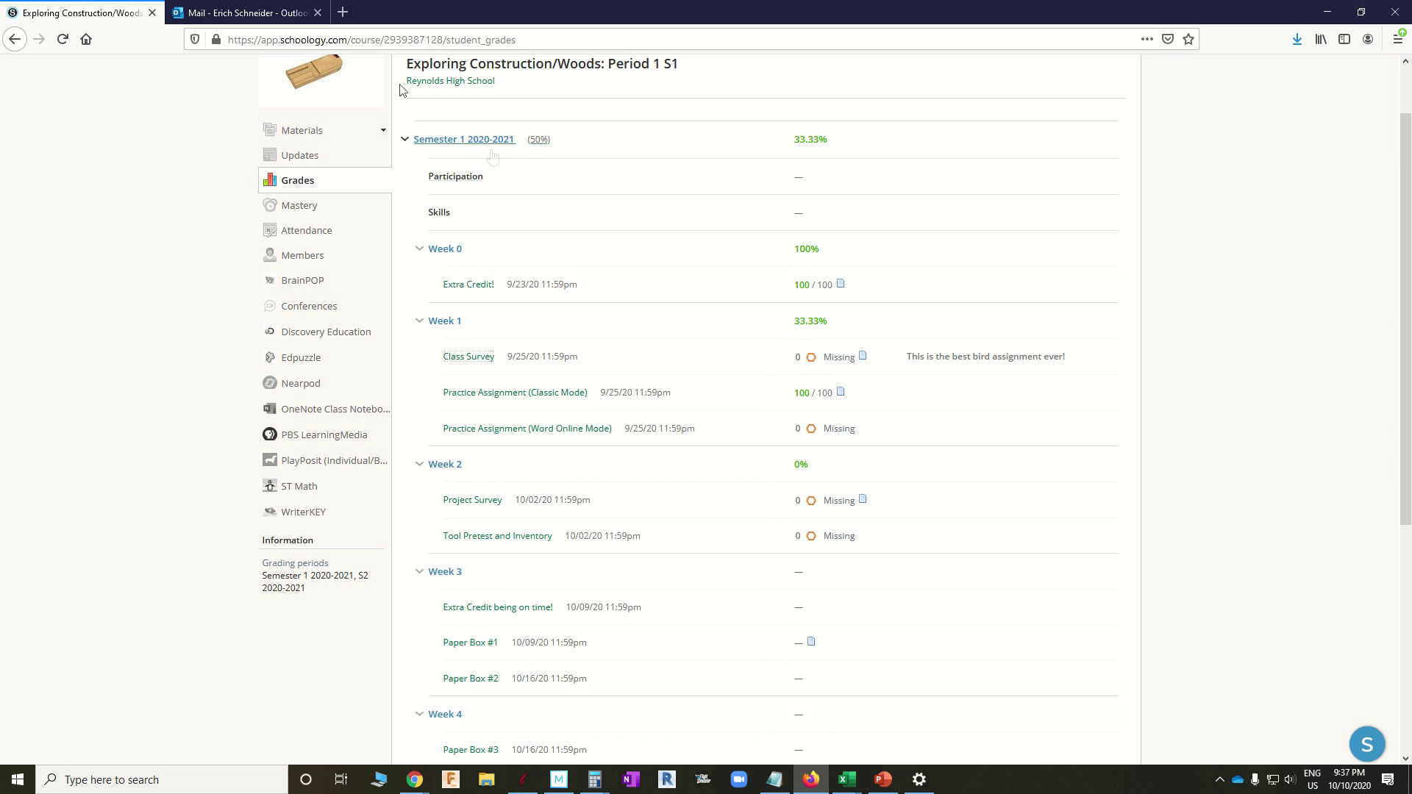
{"action": "key", "text": "alt+Tab"}
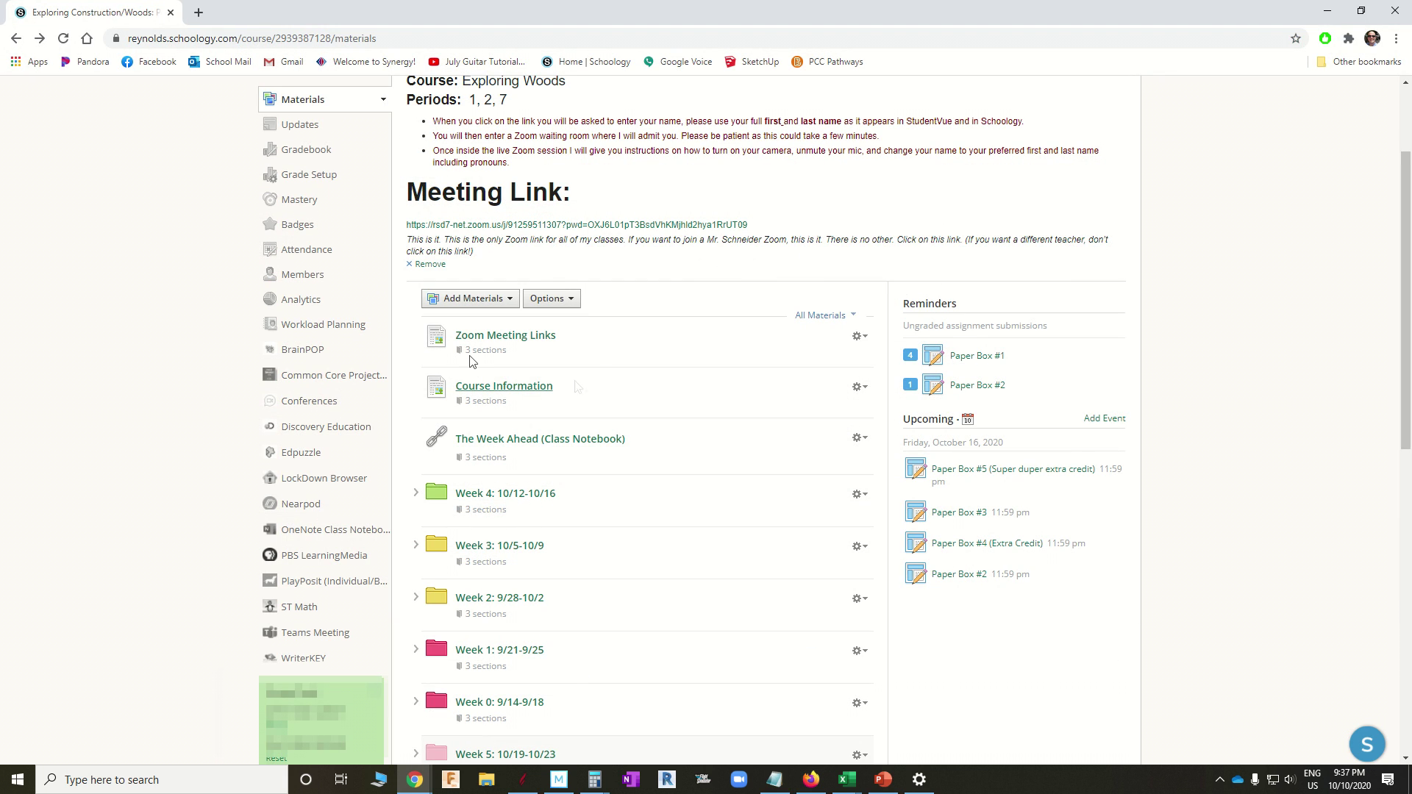
{"action": "left_click", "coordinate": [309, 151]}
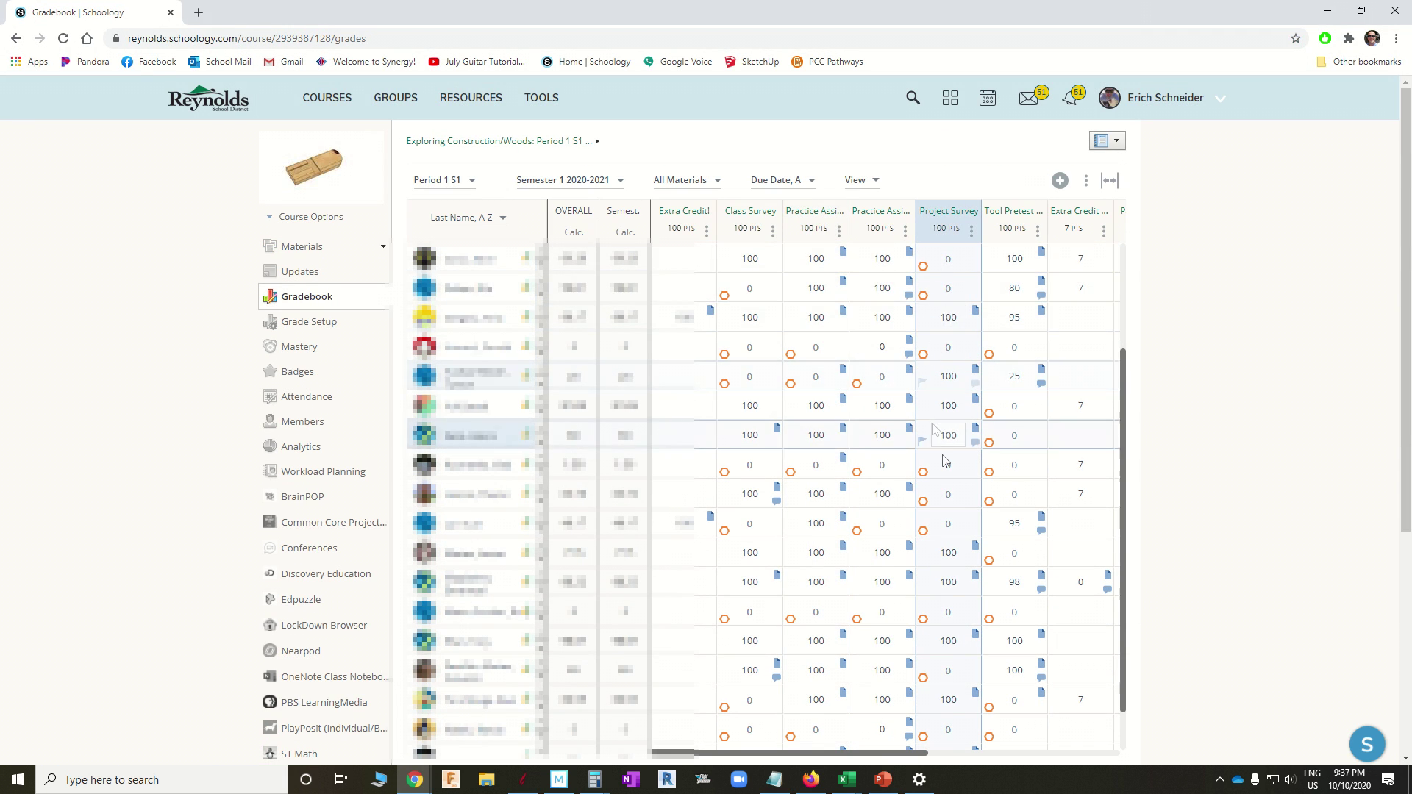
- Open the third student's late Class Survey Revision 3 from its gradebook cell
{"action": "scroll", "coordinate": [949, 316], "scroll_direction": "up", "scroll_amount": 2}
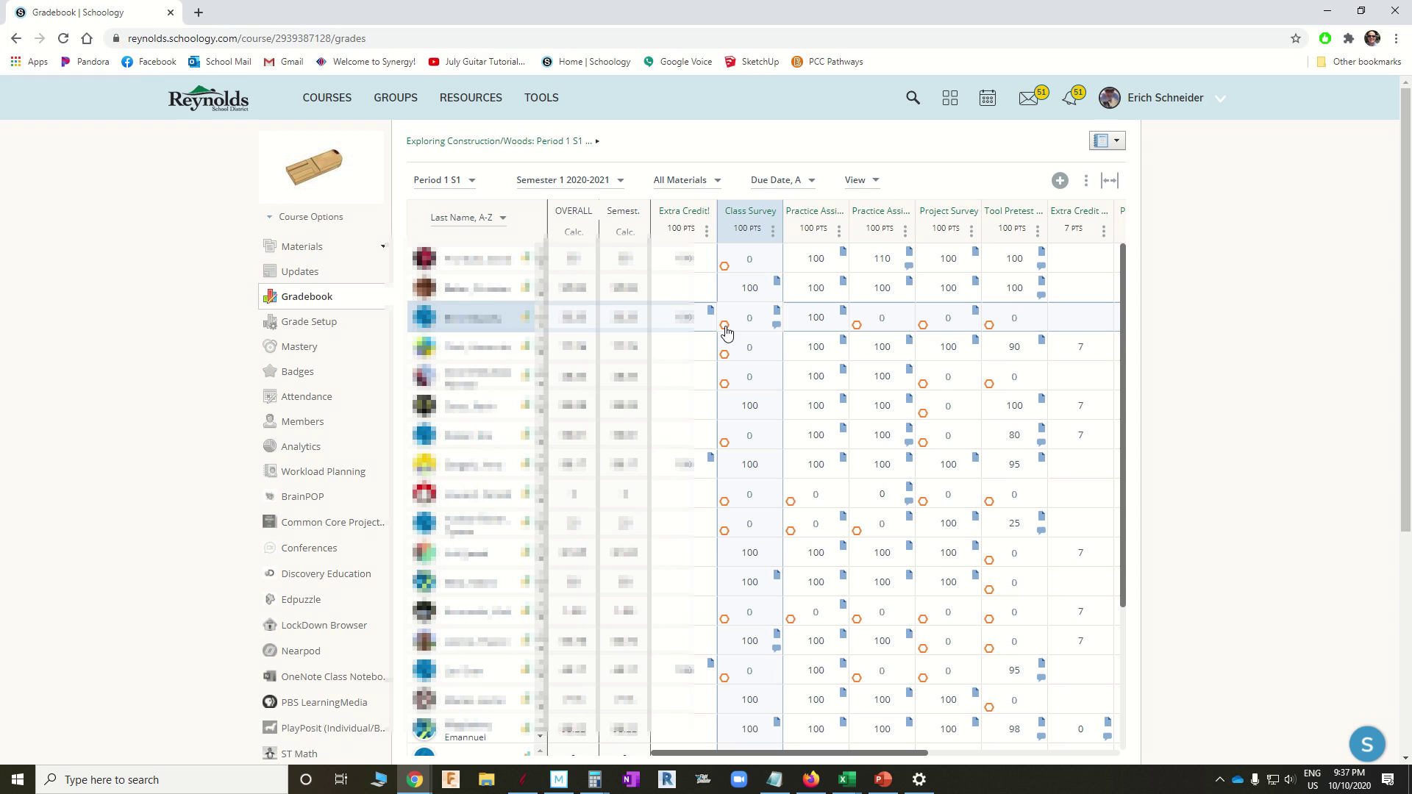
{"action": "left_click", "coordinate": [778, 313]}
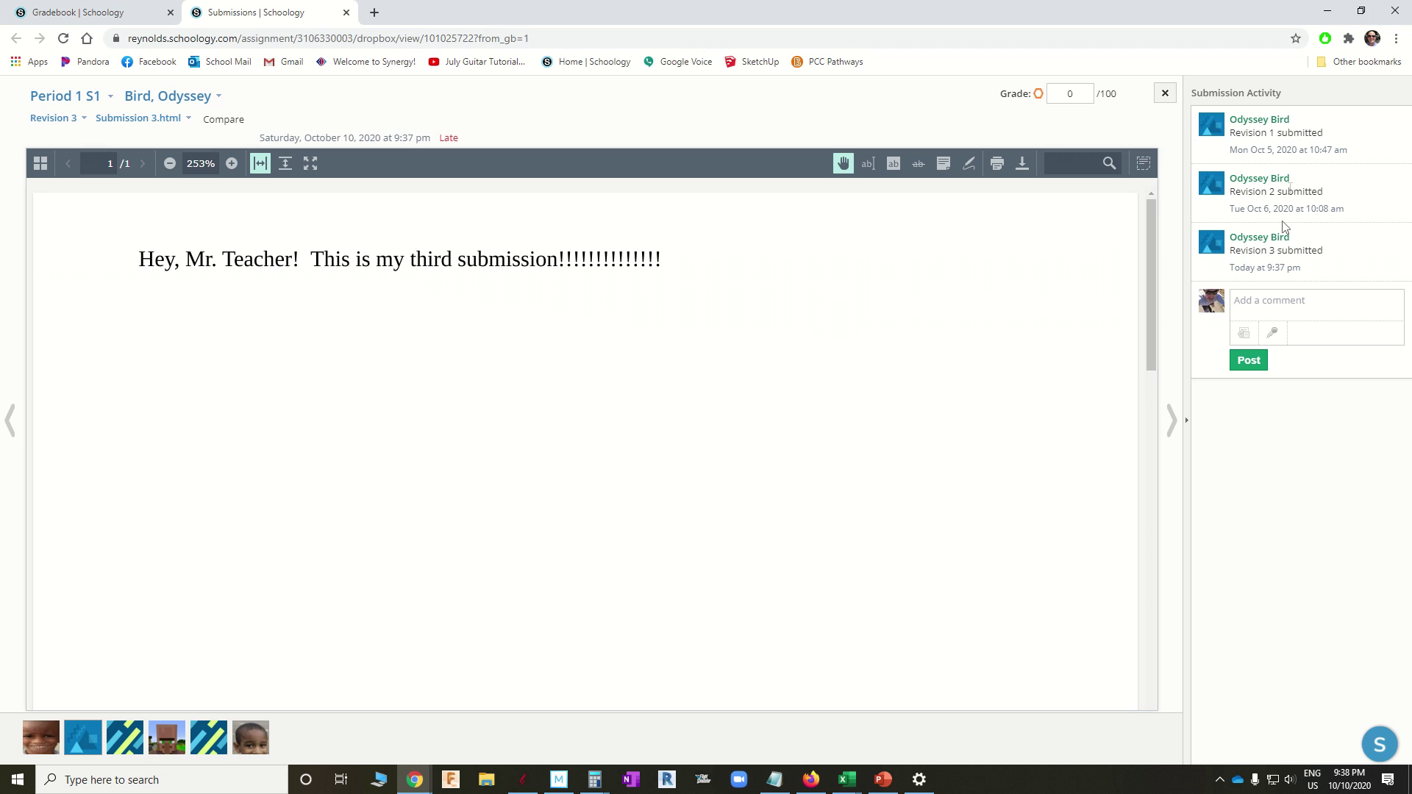
- Grade Revision 3 100/100 with the comment shown to the student, then close the viewer
{"action": "left_click", "coordinate": [1071, 93]}
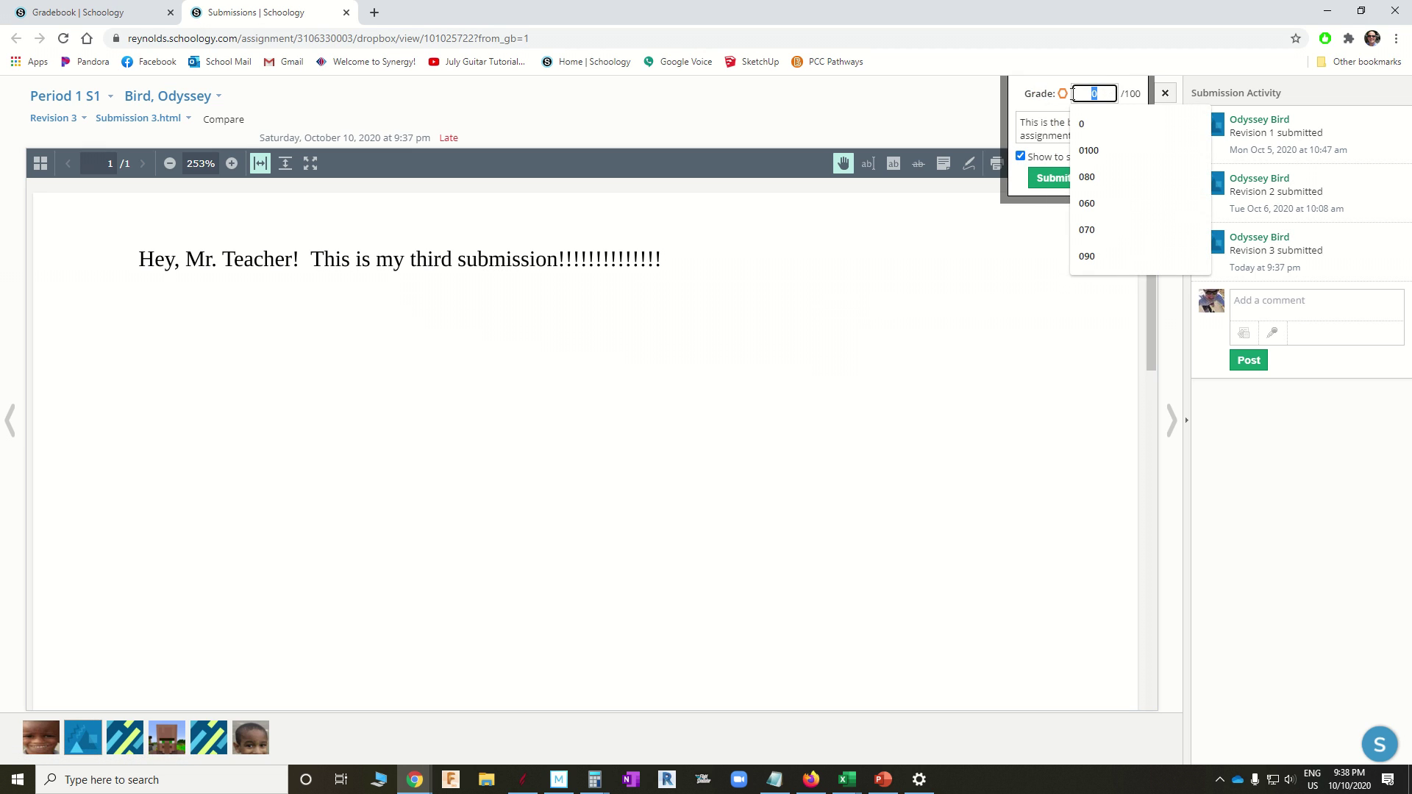
{"action": "type", "text": "100"}
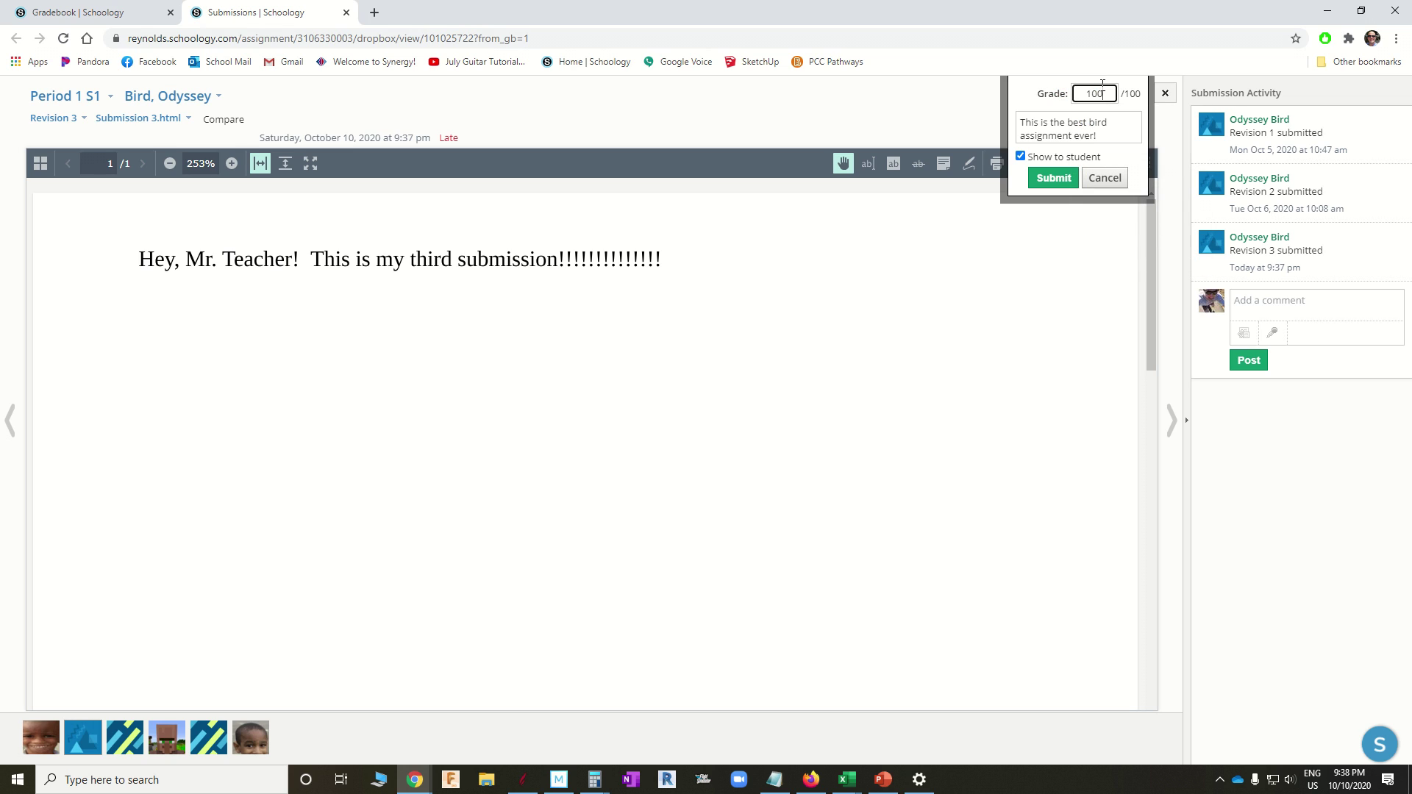
{"action": "left_click", "coordinate": [1058, 178]}
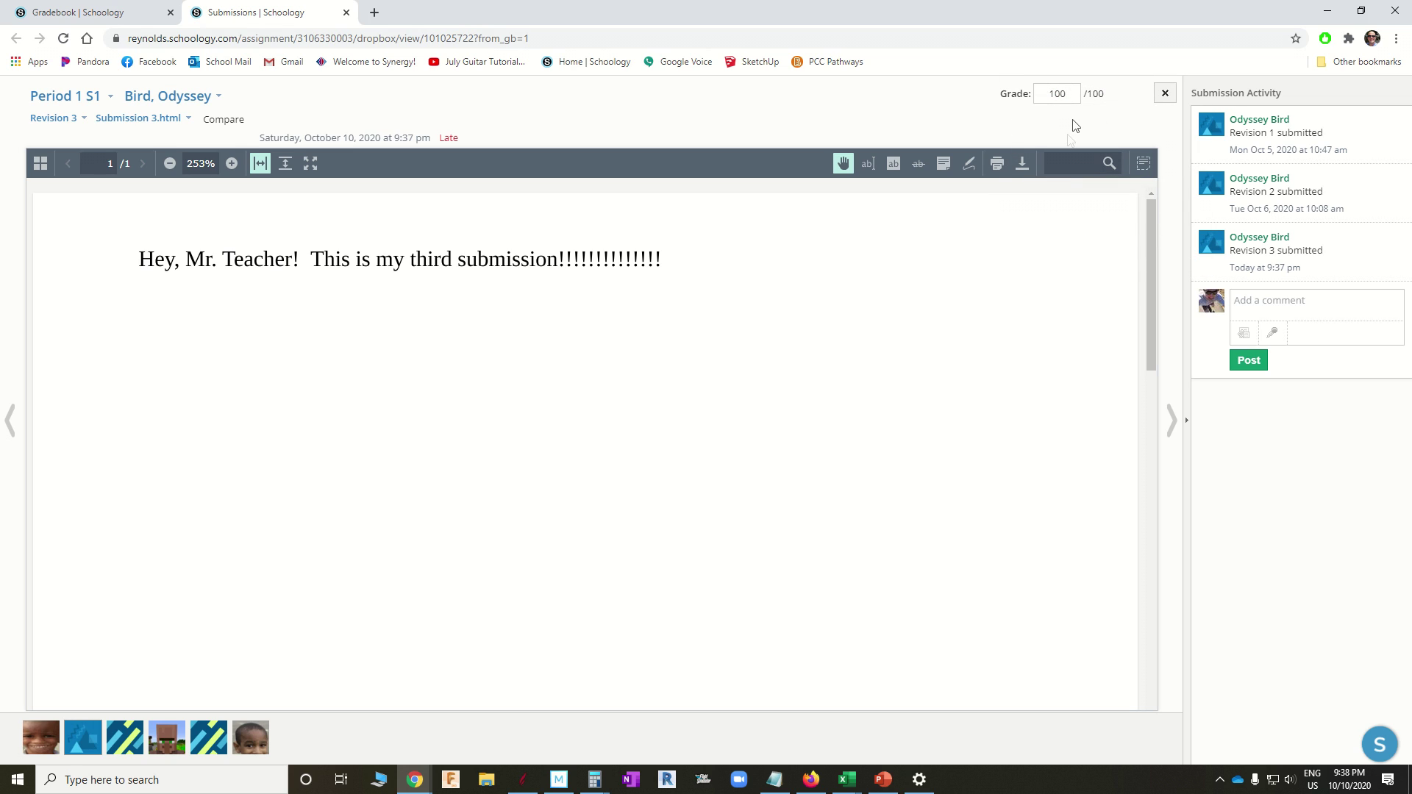
{"action": "left_click", "coordinate": [1165, 93]}
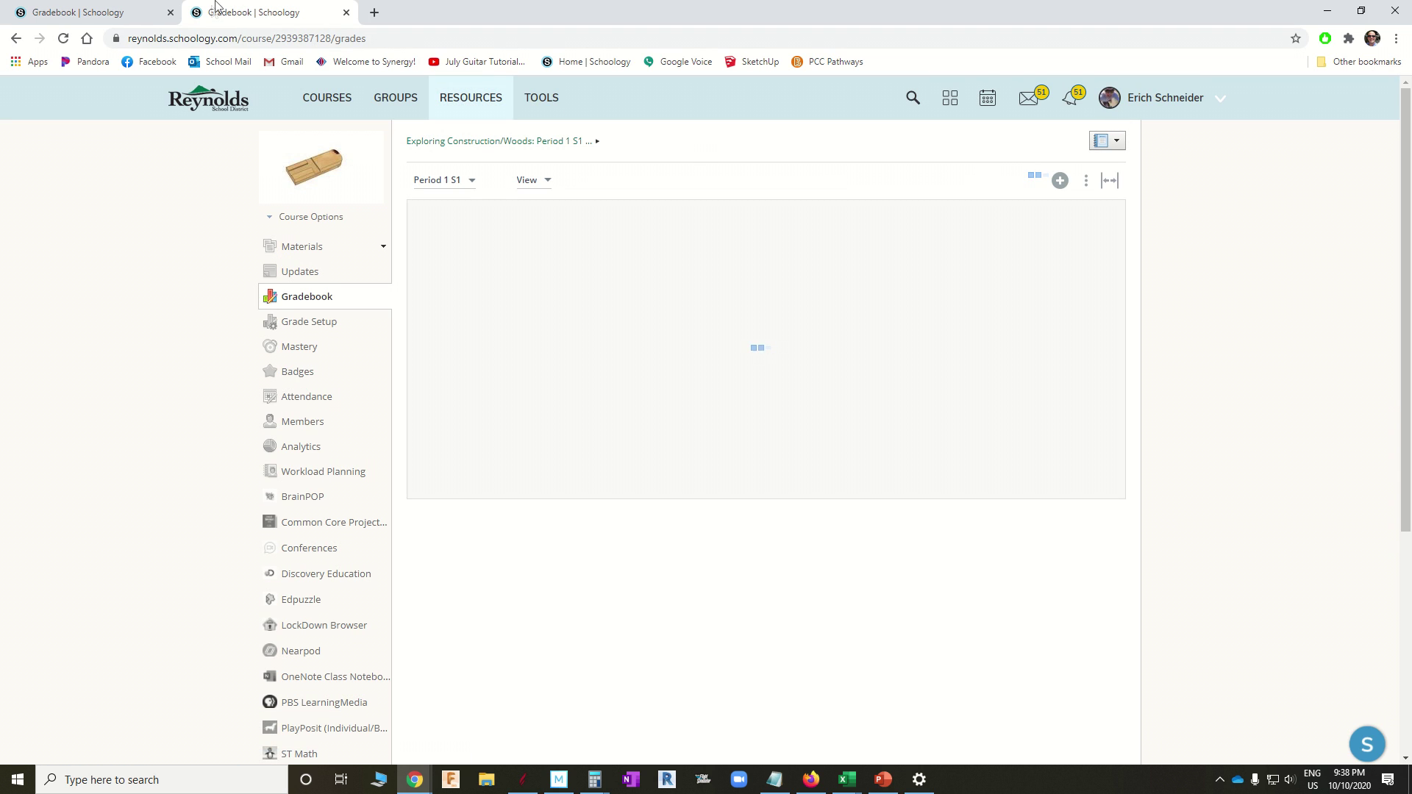
- Reload the gradebook, confirm the third student's Class Survey reads 100, then switch to the student's window
{"action": "left_click", "coordinate": [346, 13]}
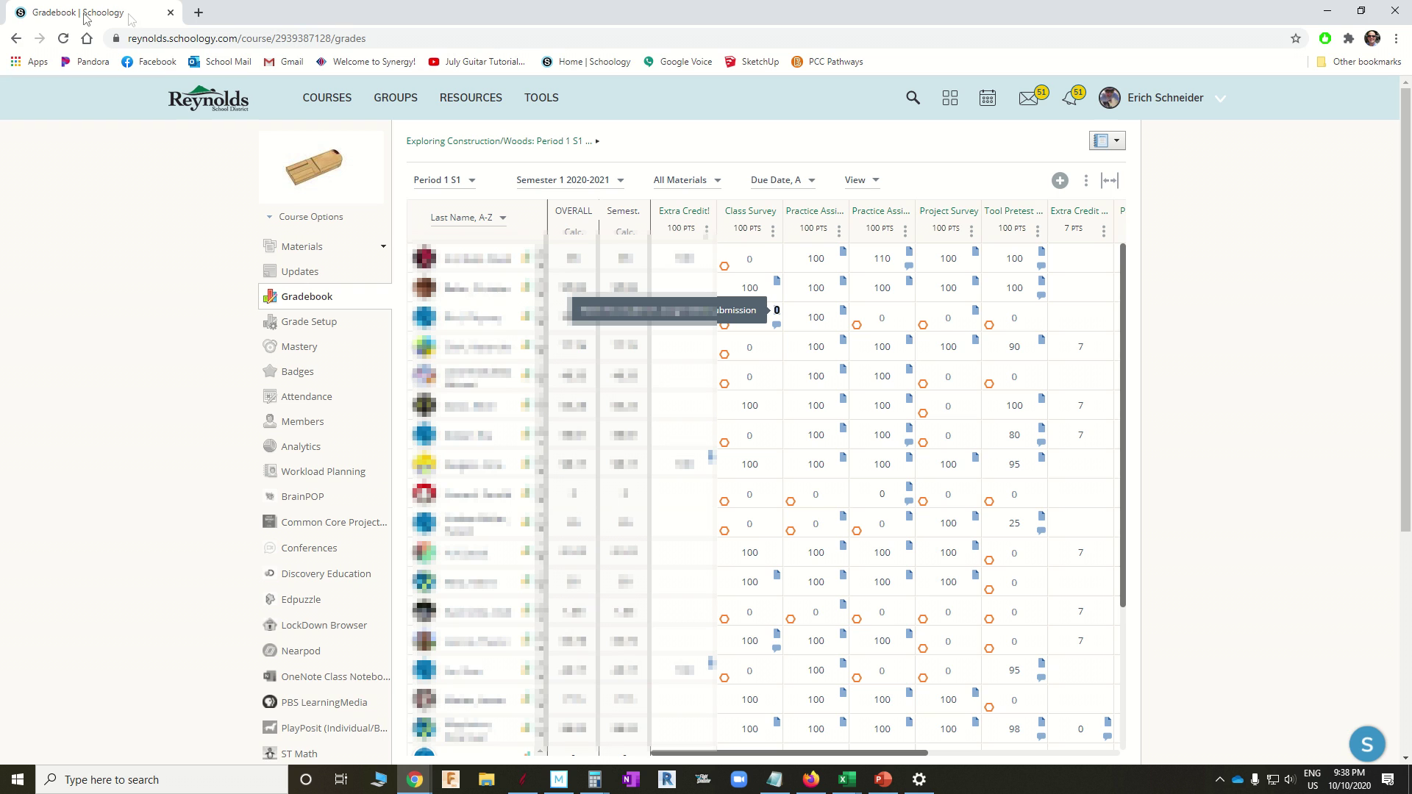
{"action": "left_click", "coordinate": [63, 38]}
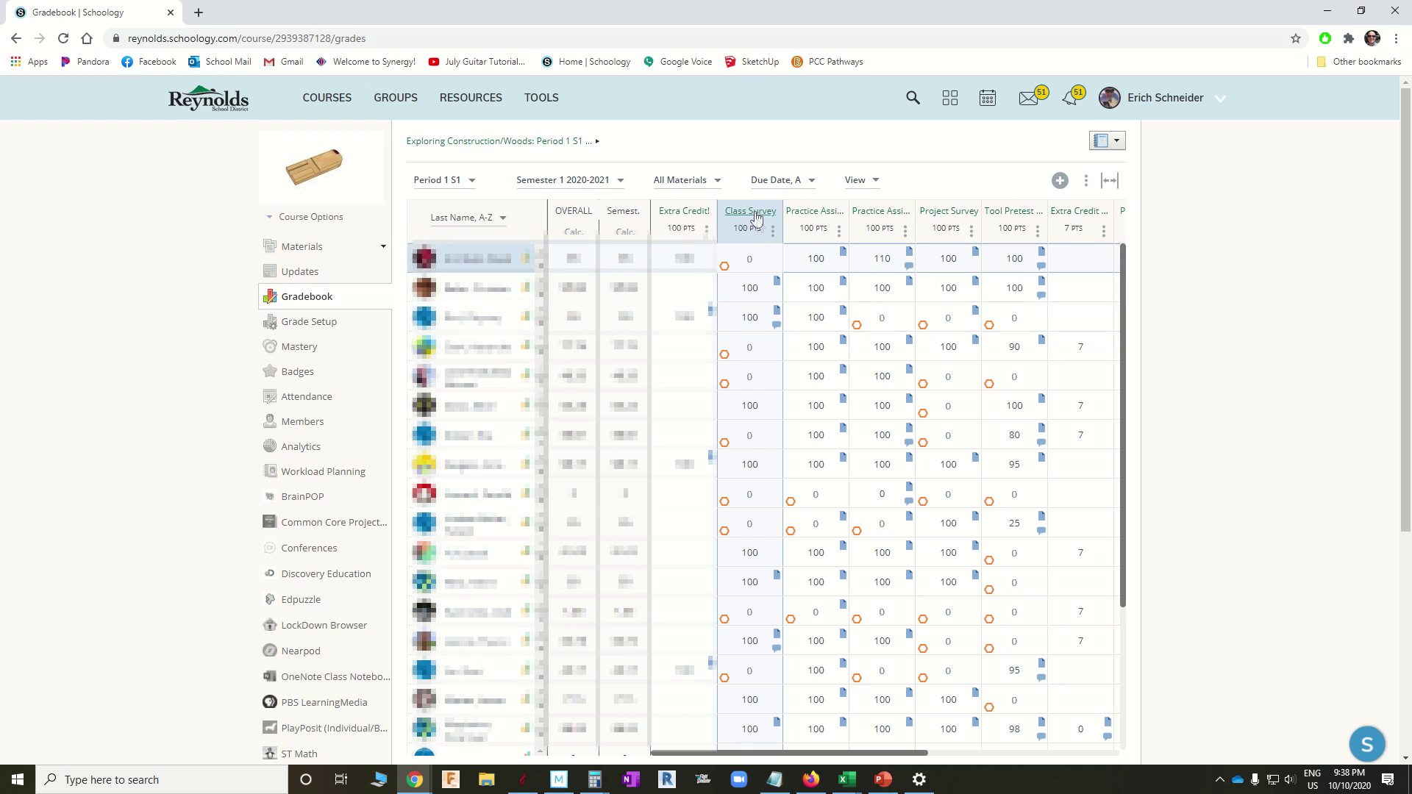
{"action": "left_click", "coordinate": [758, 288]}
{"action": "left_click", "coordinate": [751, 318]}
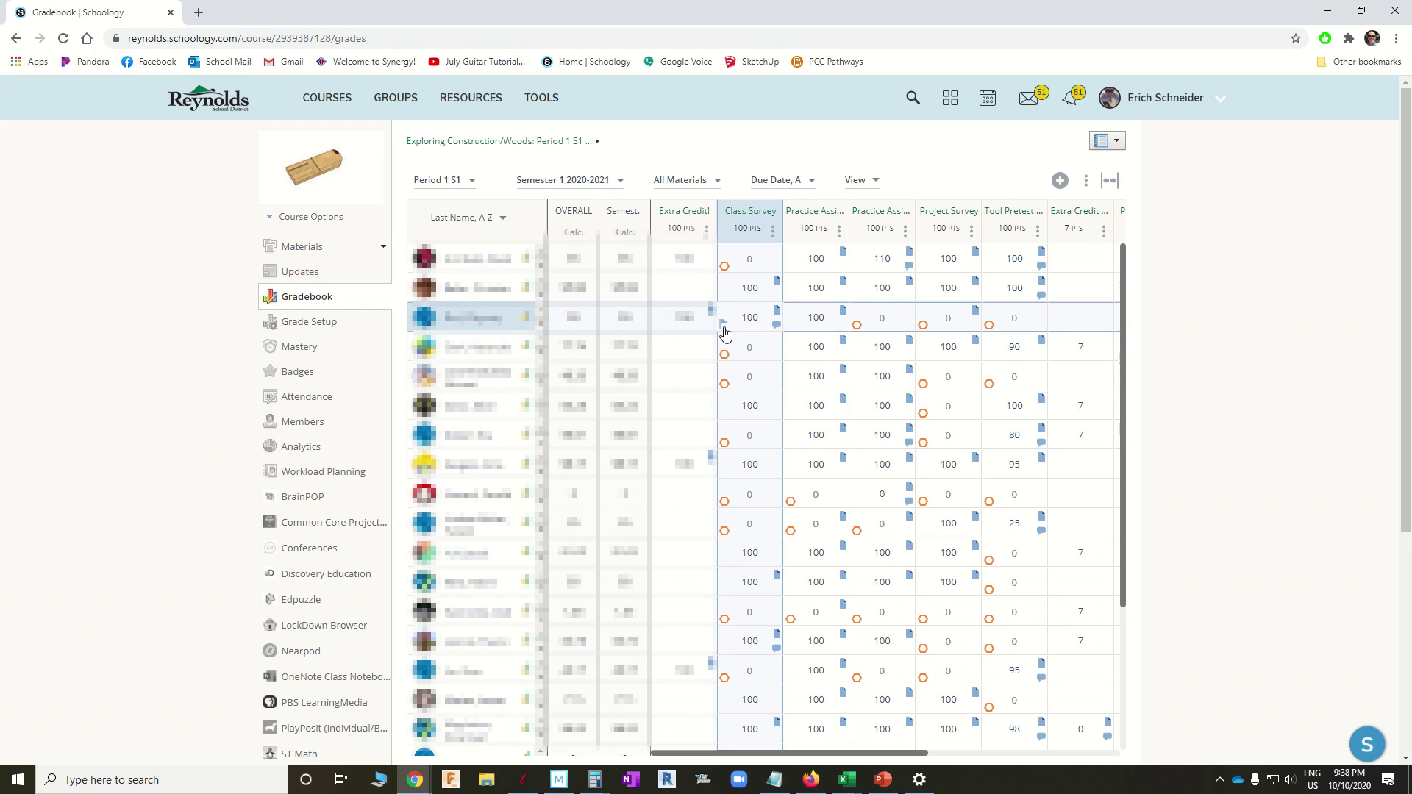
{"action": "left_click", "coordinate": [809, 408]}
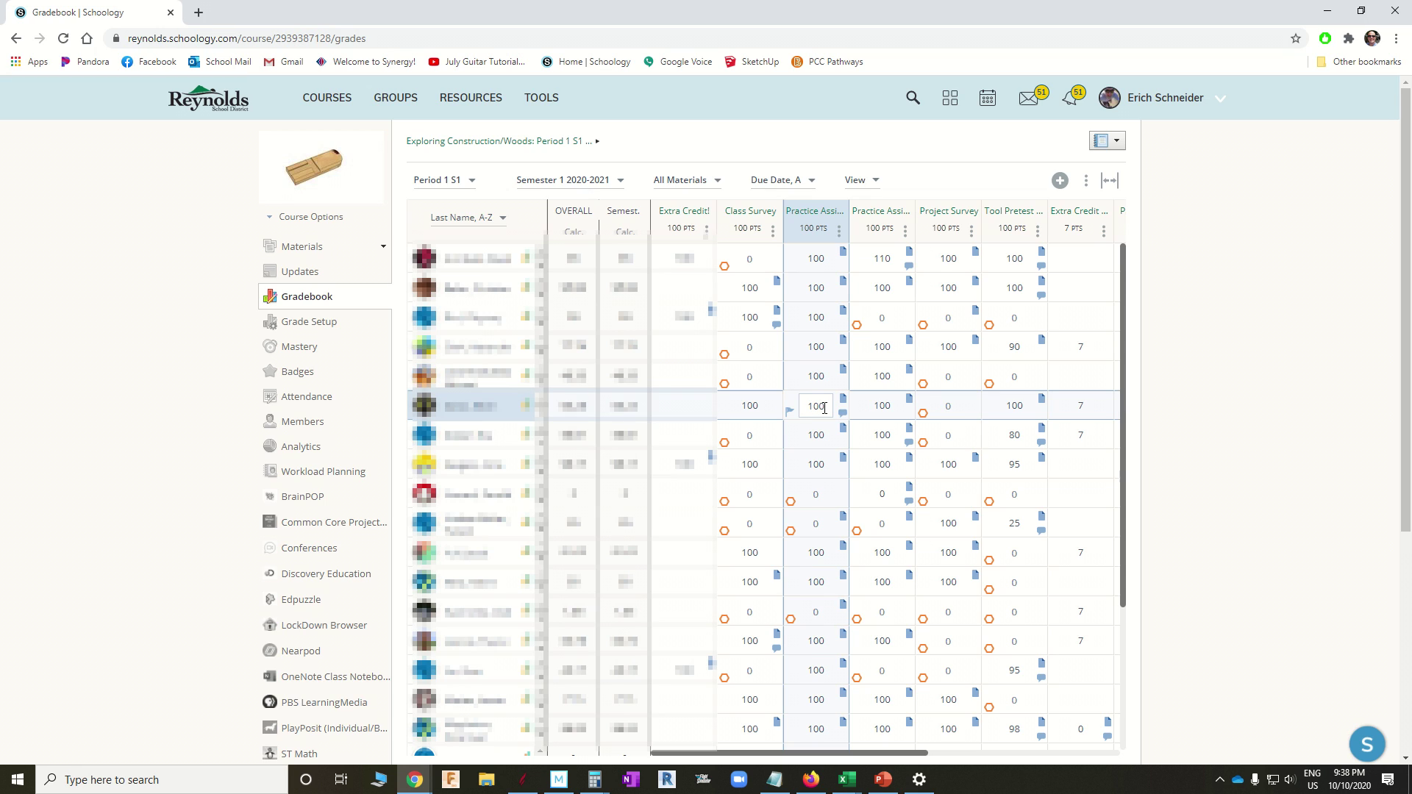
{"action": "left_click", "coordinate": [853, 351]}
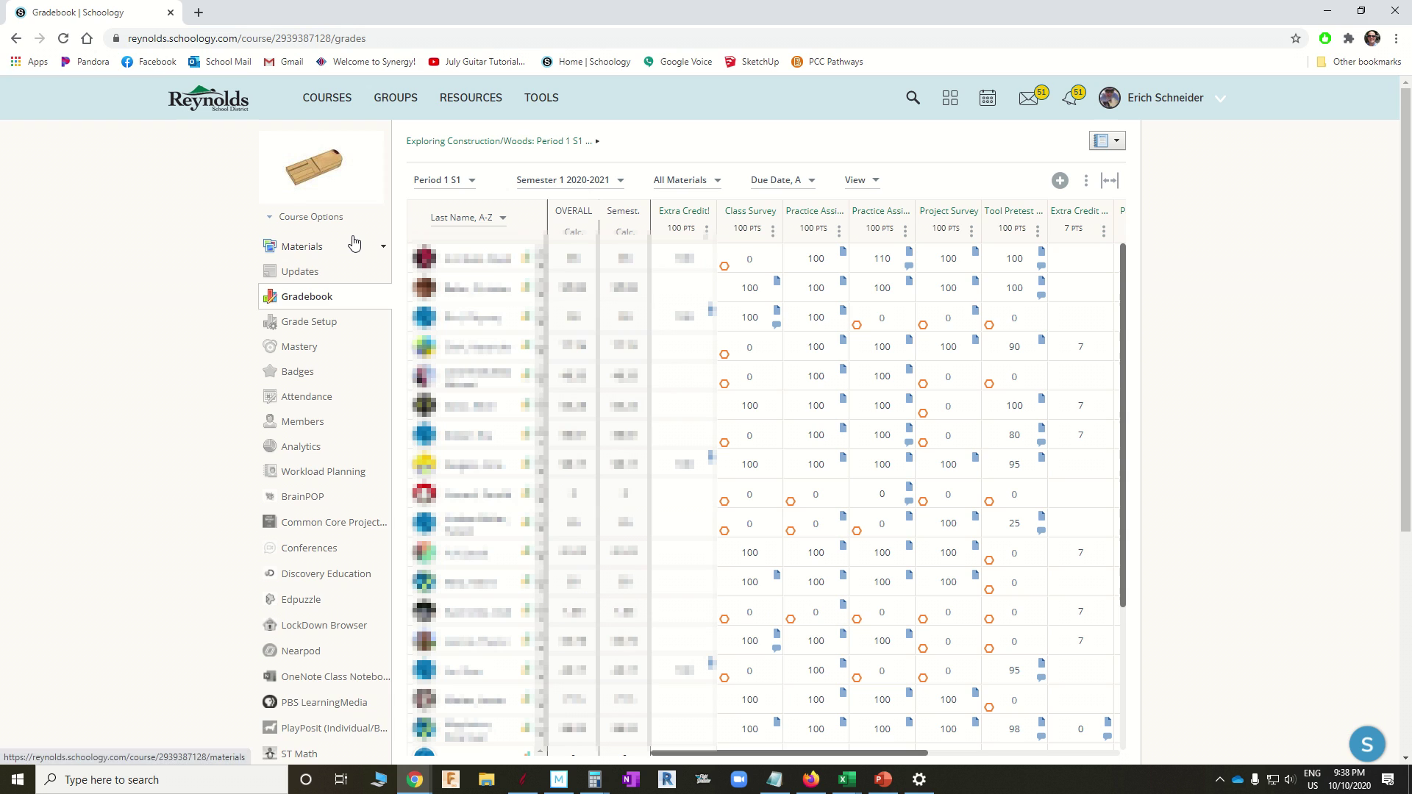
{"action": "key", "text": "alt+Tab"}
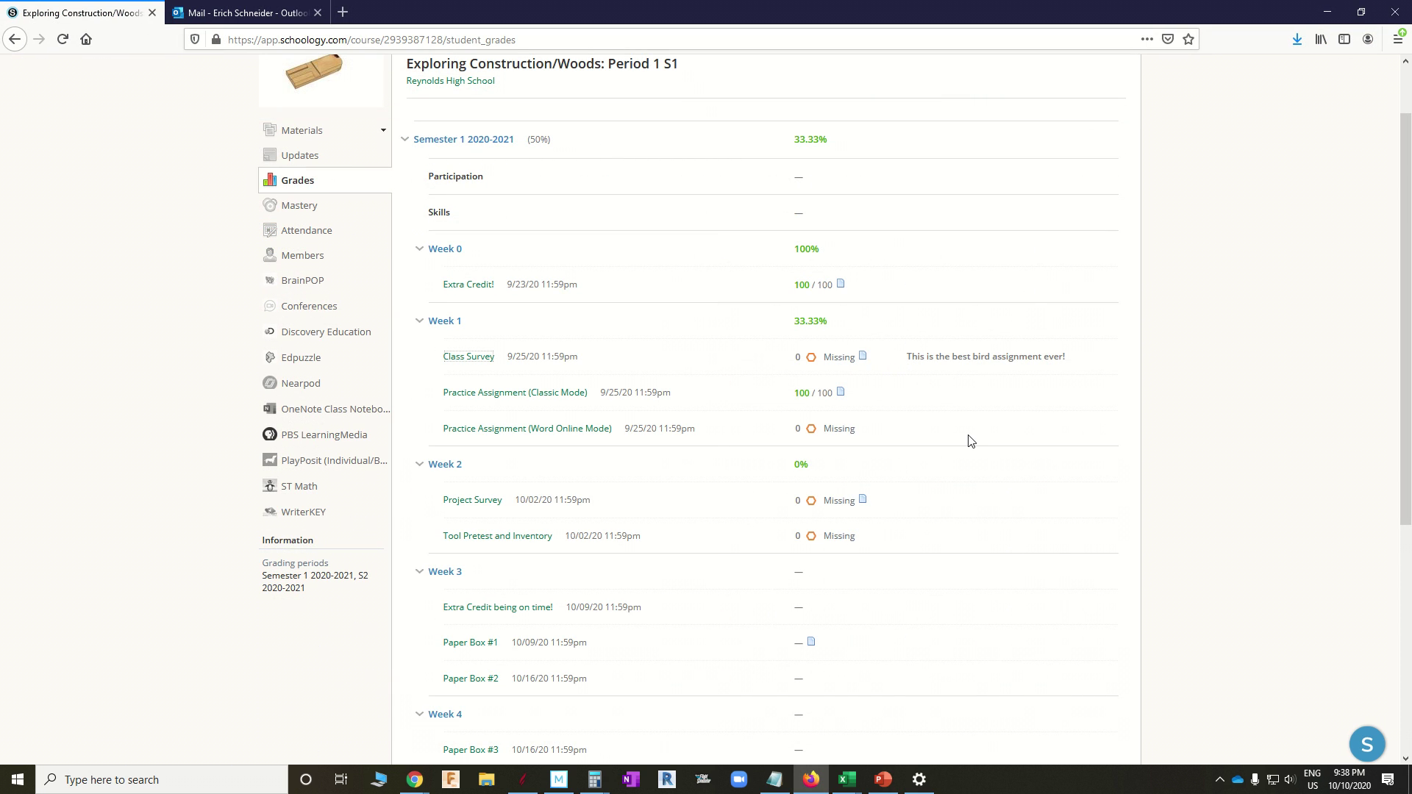
- Open the Exploring Construction/Woods grades and scroll to Week 2, where Class Survey shows 100/100
{"action": "scroll", "coordinate": [832, 389], "scroll_direction": "up", "scroll_amount": 2}
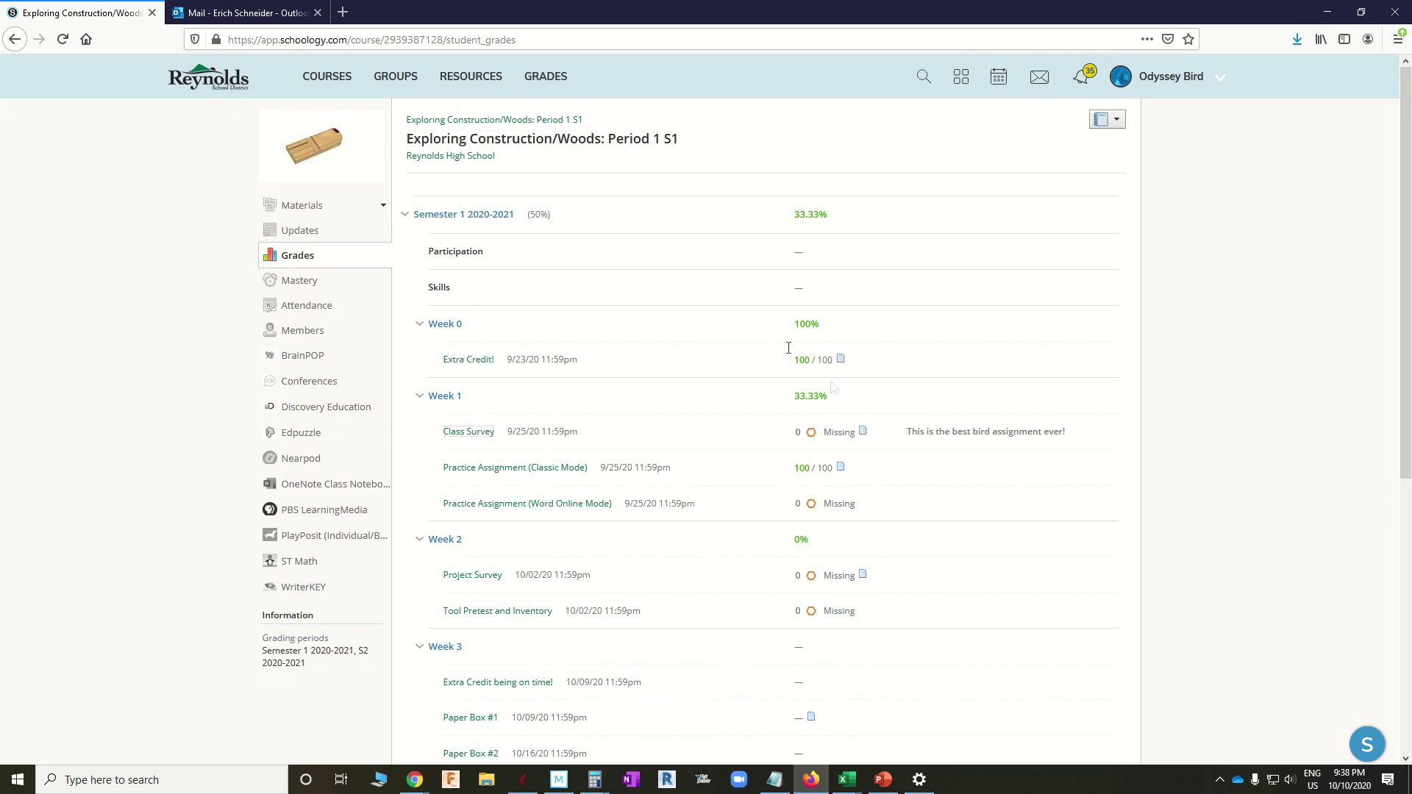
{"action": "left_click", "coordinate": [318, 78]}
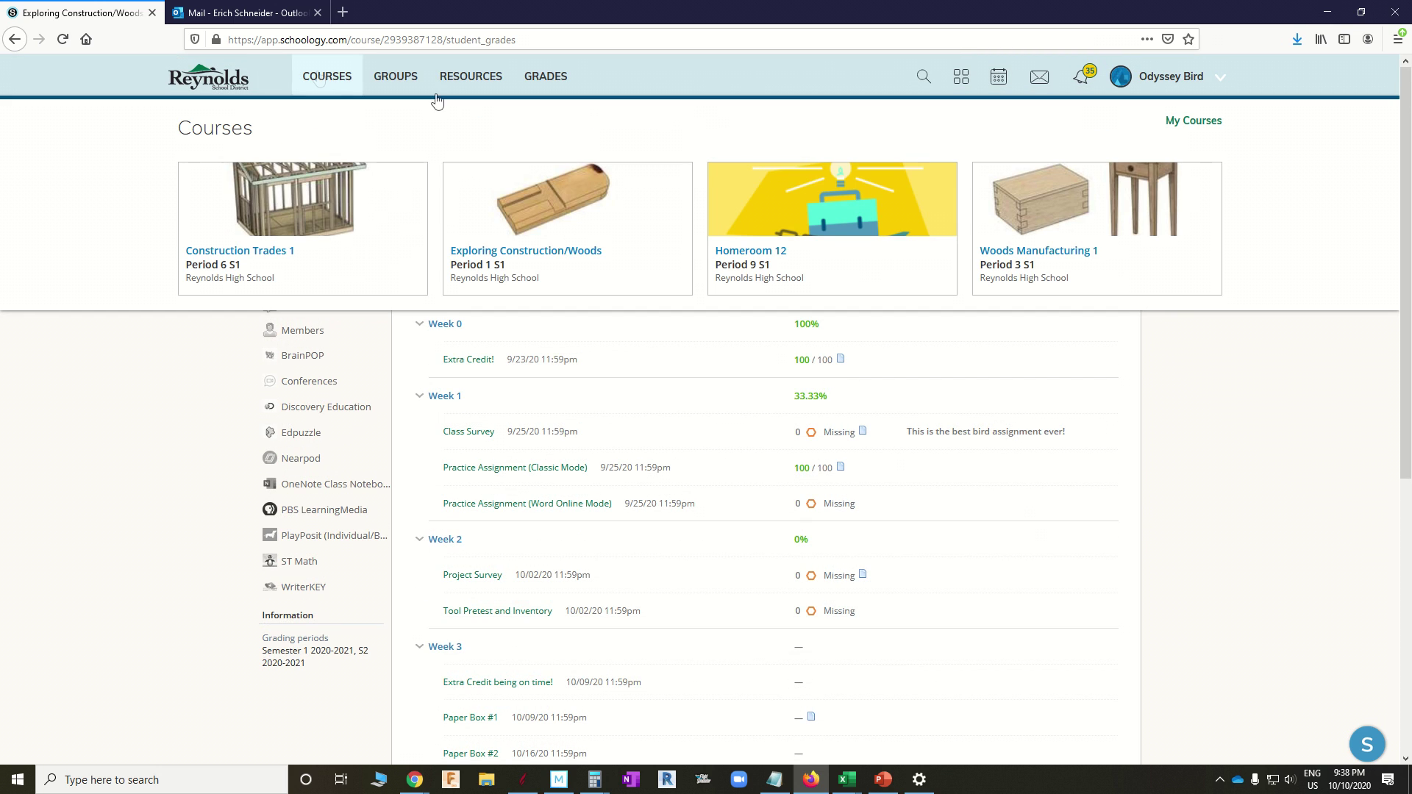
{"action": "left_click", "coordinate": [583, 251]}
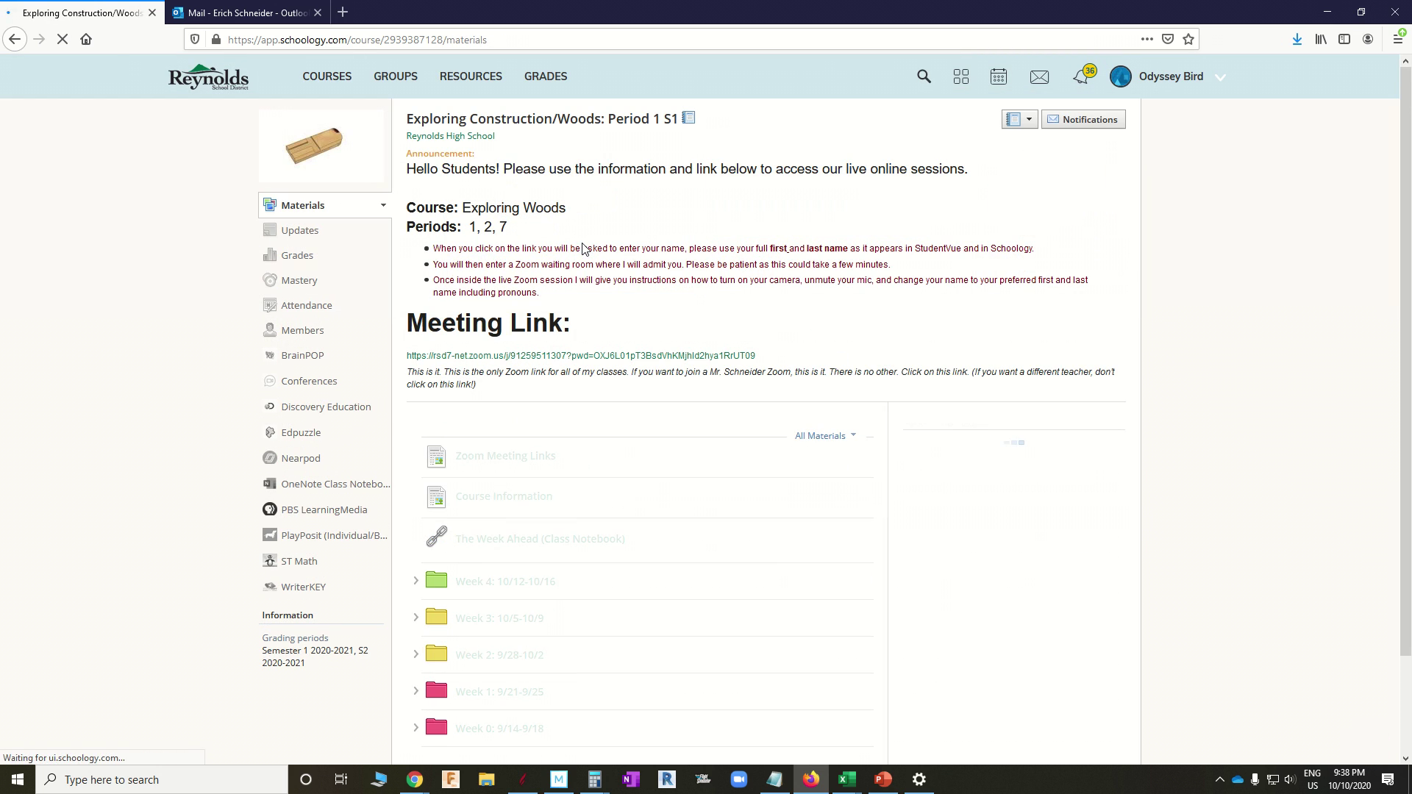
{"action": "left_click", "coordinate": [307, 262]}
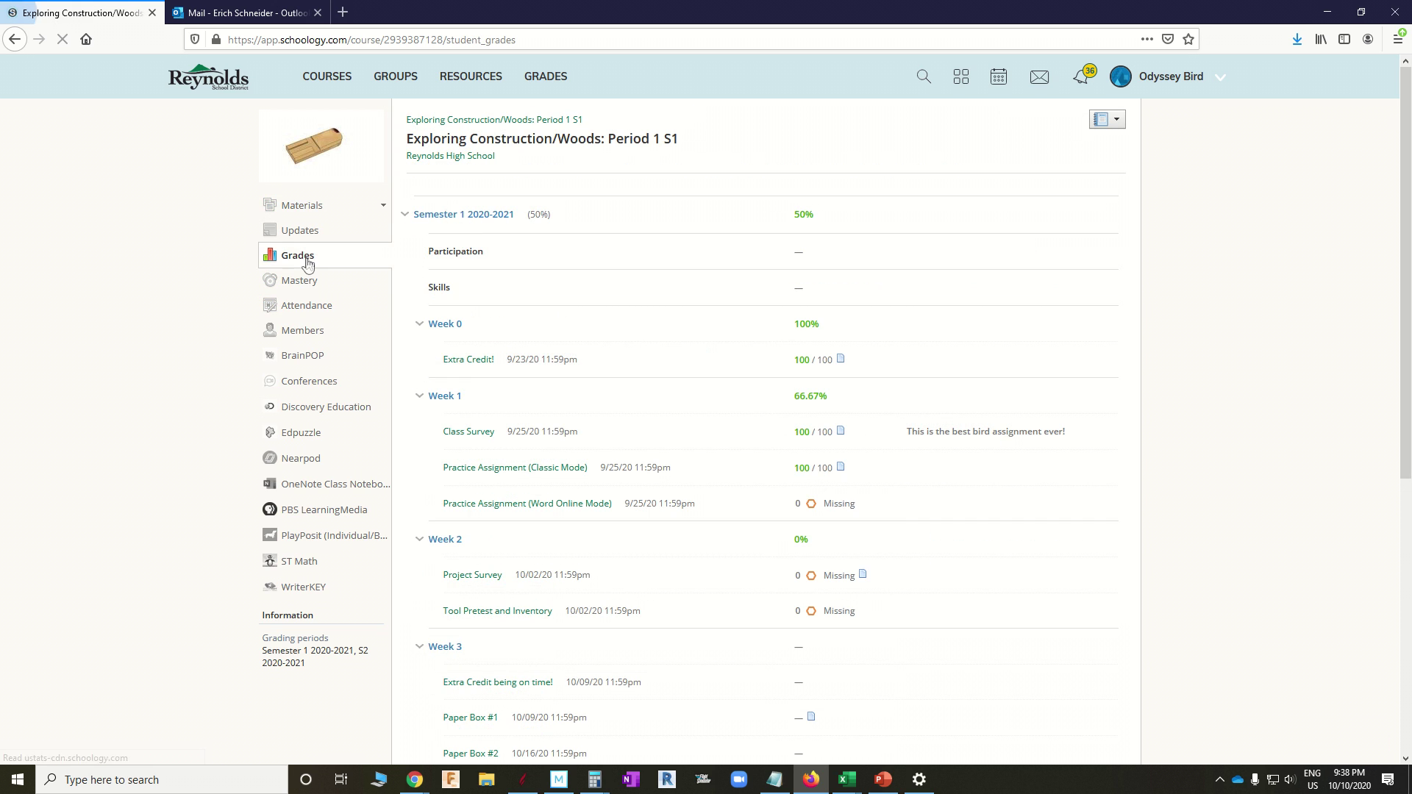
{"action": "scroll", "coordinate": [917, 368], "scroll_direction": "down", "scroll_amount": 3}
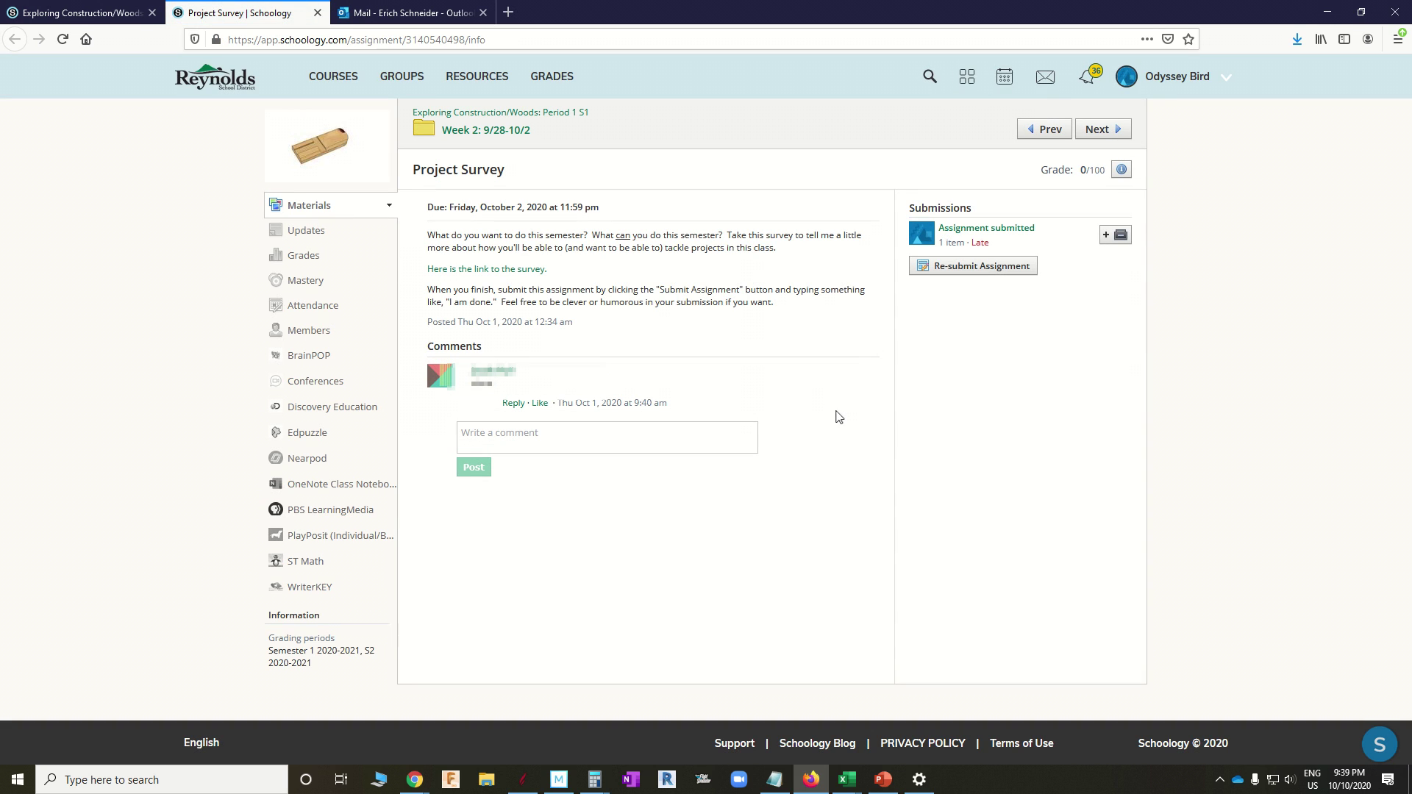
- Copy the Project Survey assignment page's web address and switch to the Outlook mail tab
{"action": "mouse_move", "coordinate": [964, 237]}
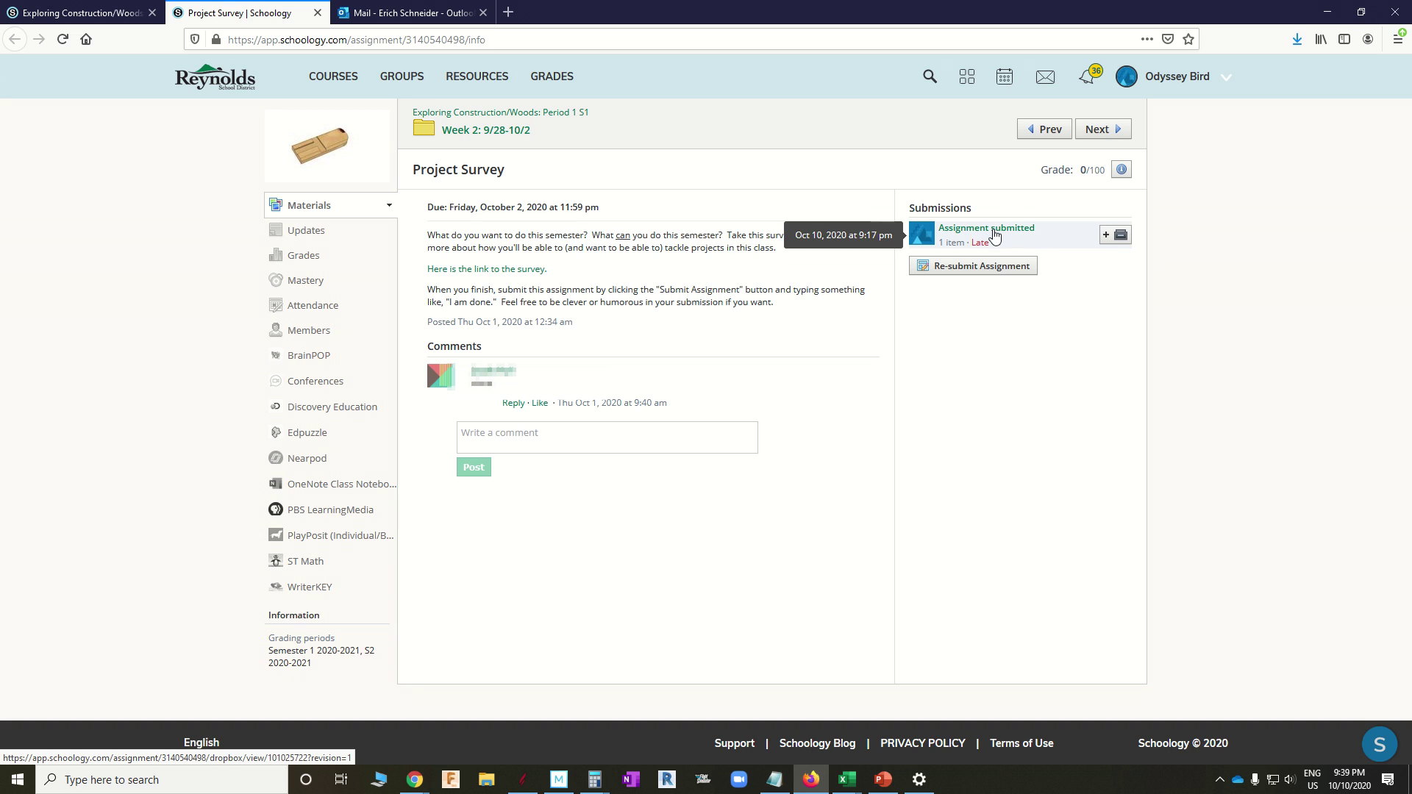
{"action": "left_click", "coordinate": [507, 46]}
{"action": "key", "text": "ctrl+c"}
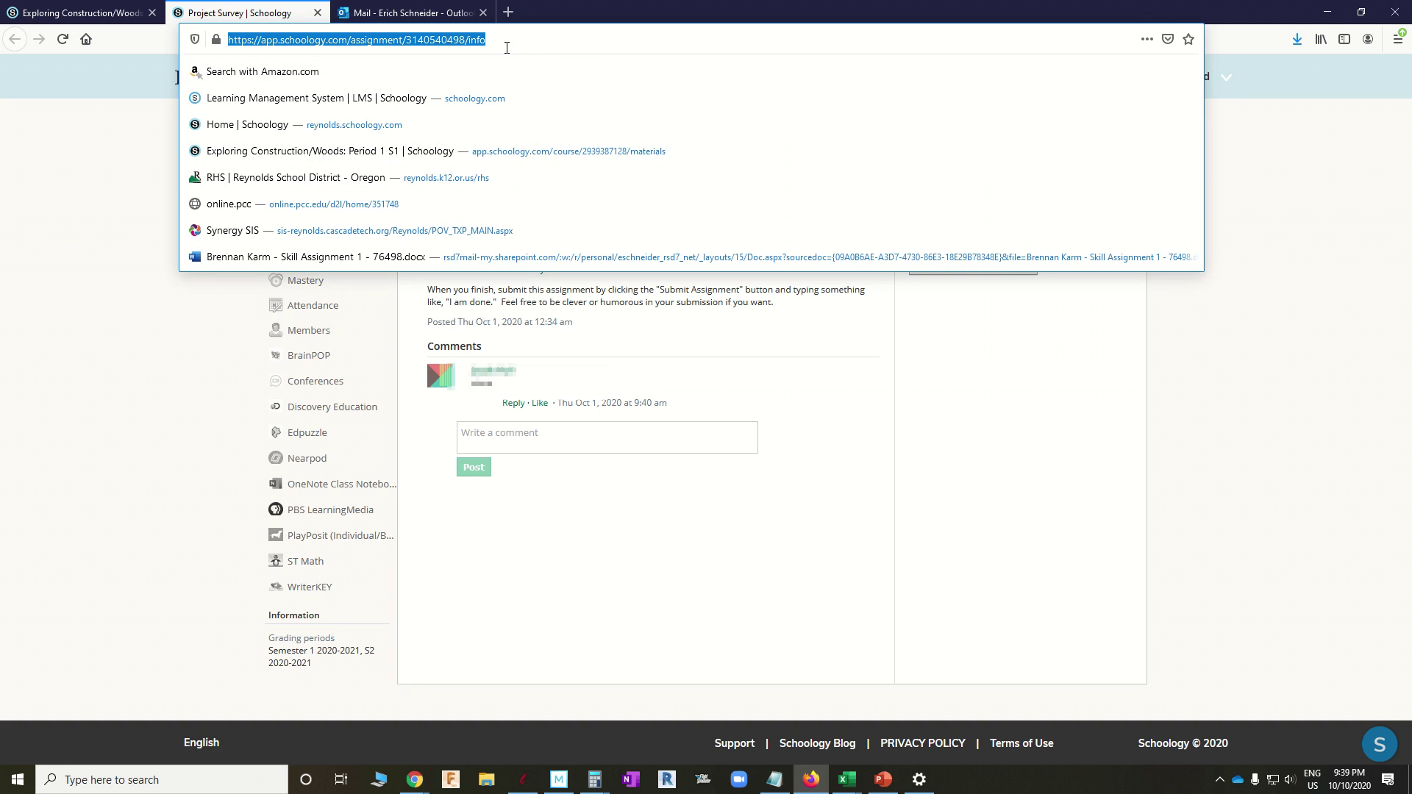
{"action": "right_click", "coordinate": [506, 48]}
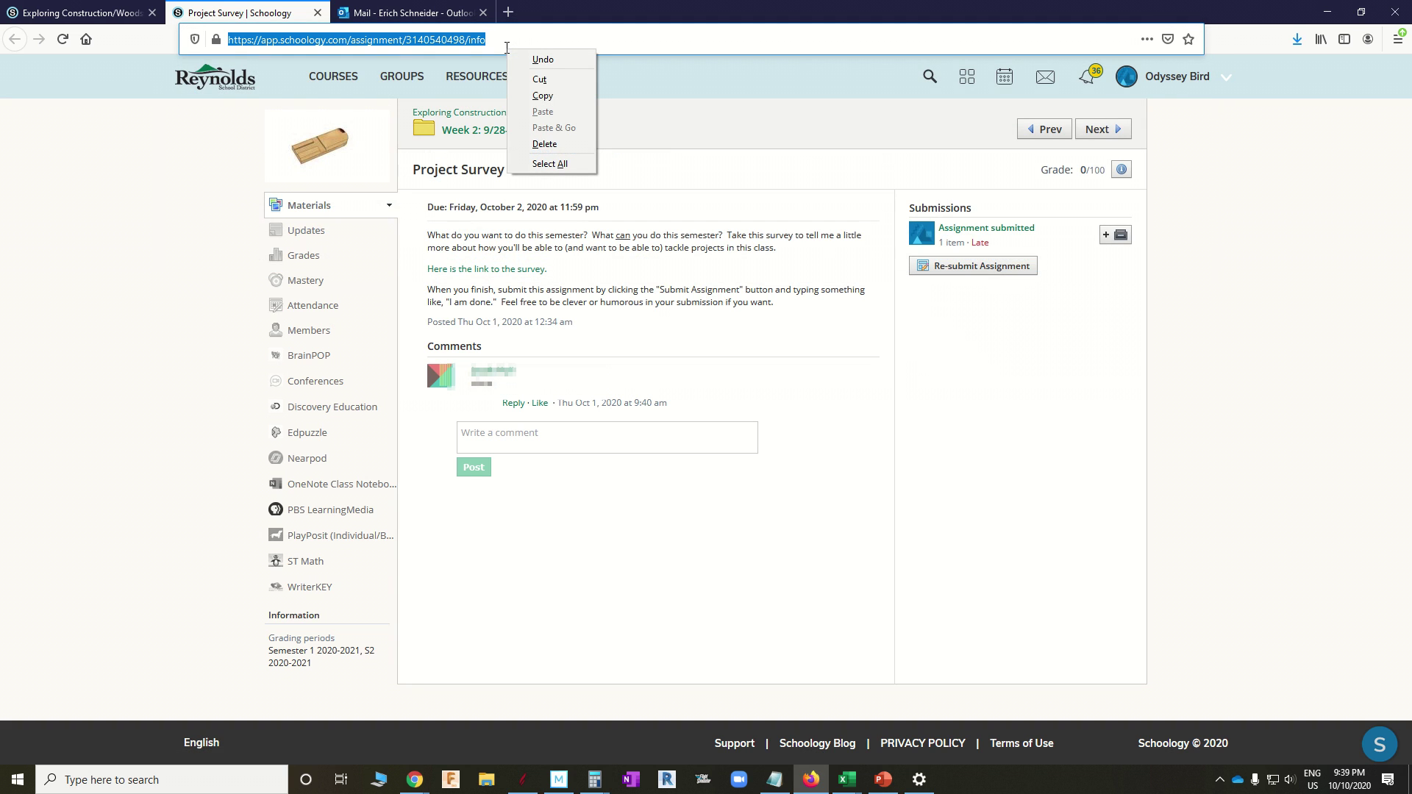
{"action": "left_click", "coordinate": [543, 95]}
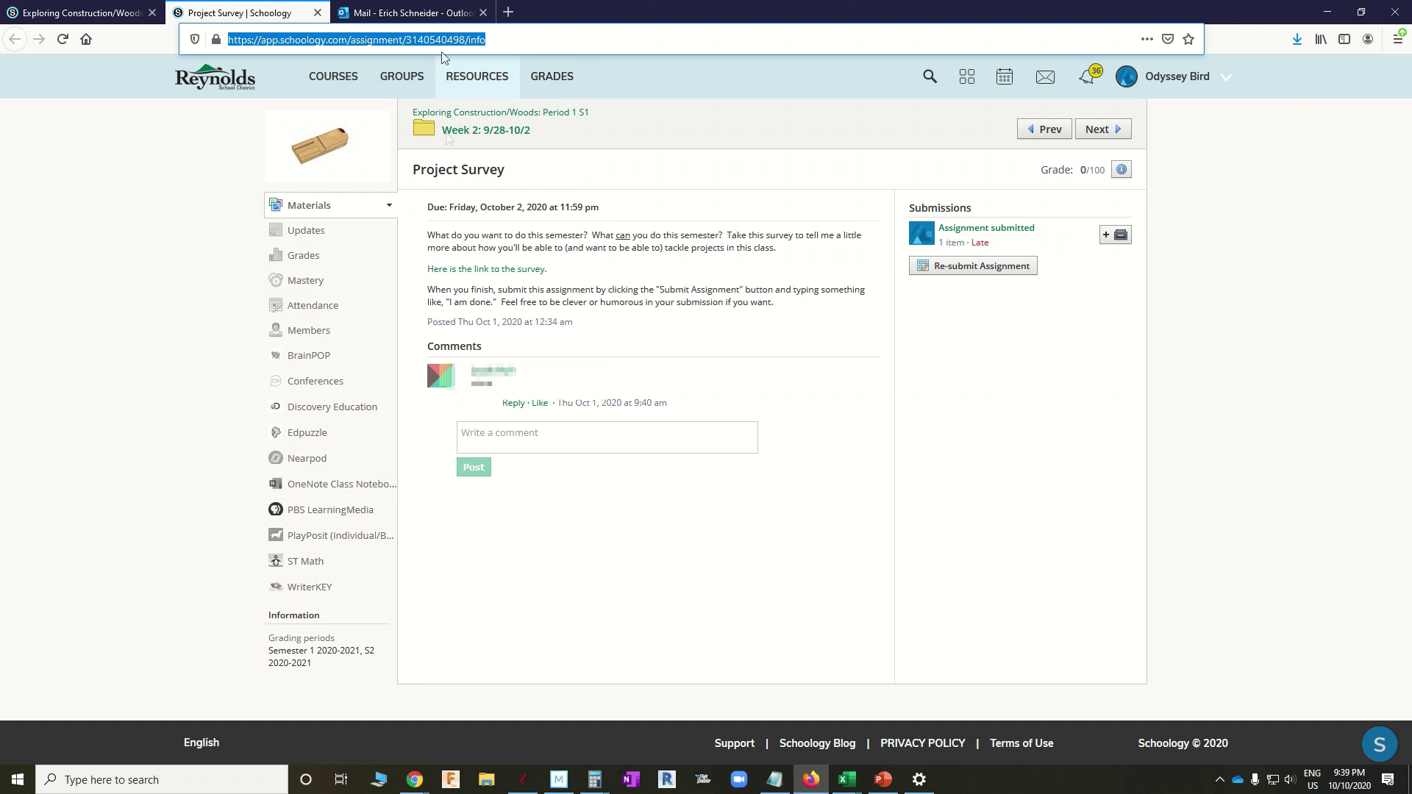
{"action": "left_click", "coordinate": [408, 12]}
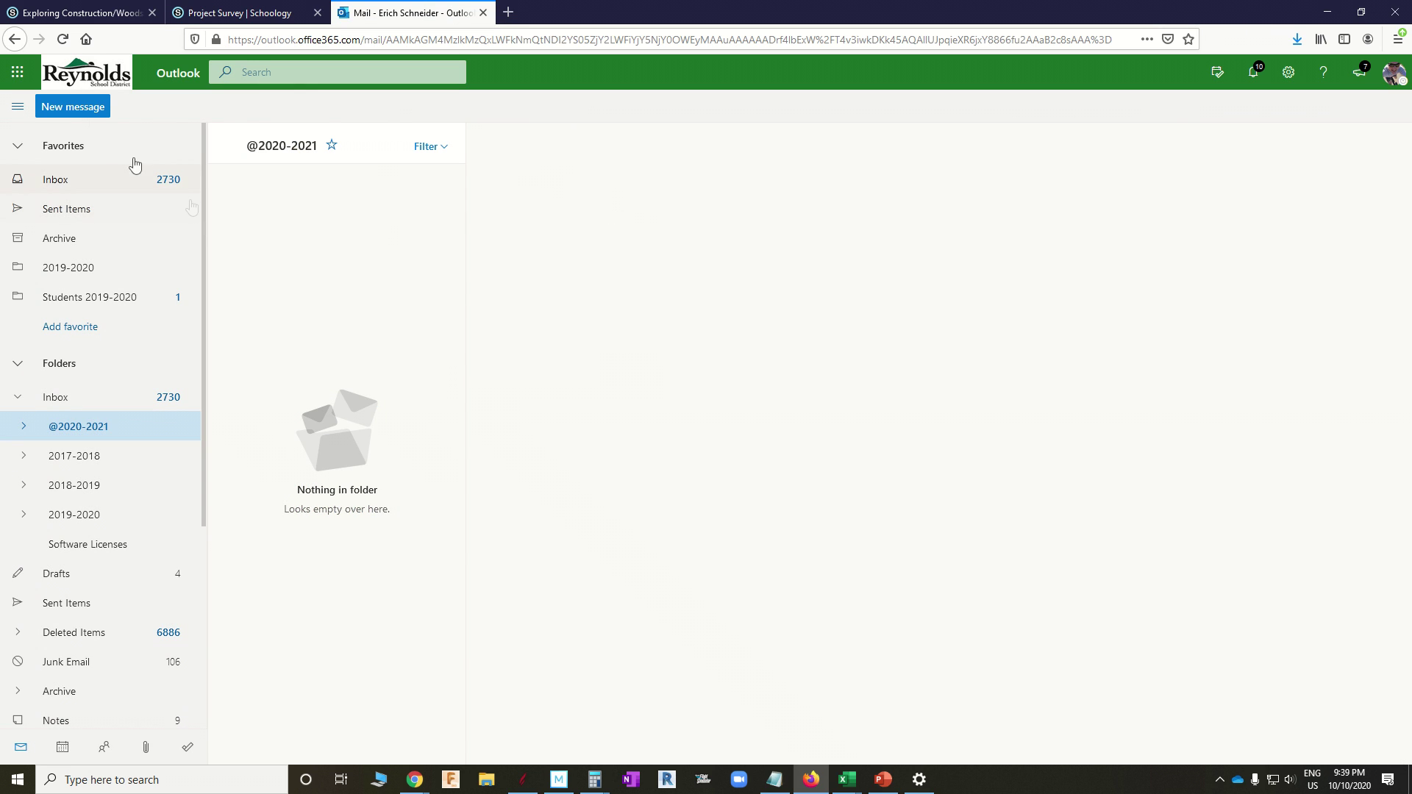
- Address a new email to the teacher with subject 'Project Survey Assignment' and body 'Exploring Woods, Period 1'
{"action": "left_click", "coordinate": [69, 107]}
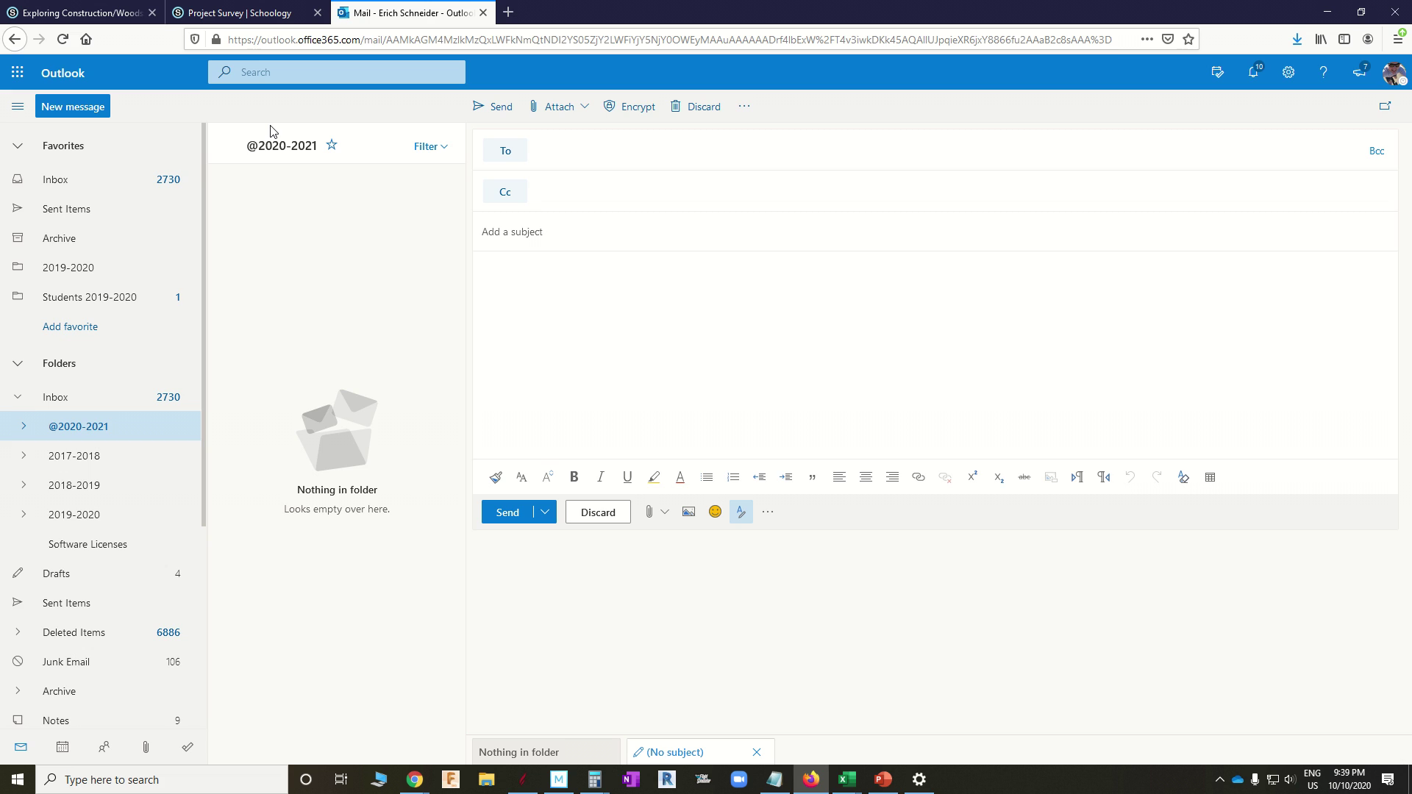
{"action": "type", "text": "erich"}
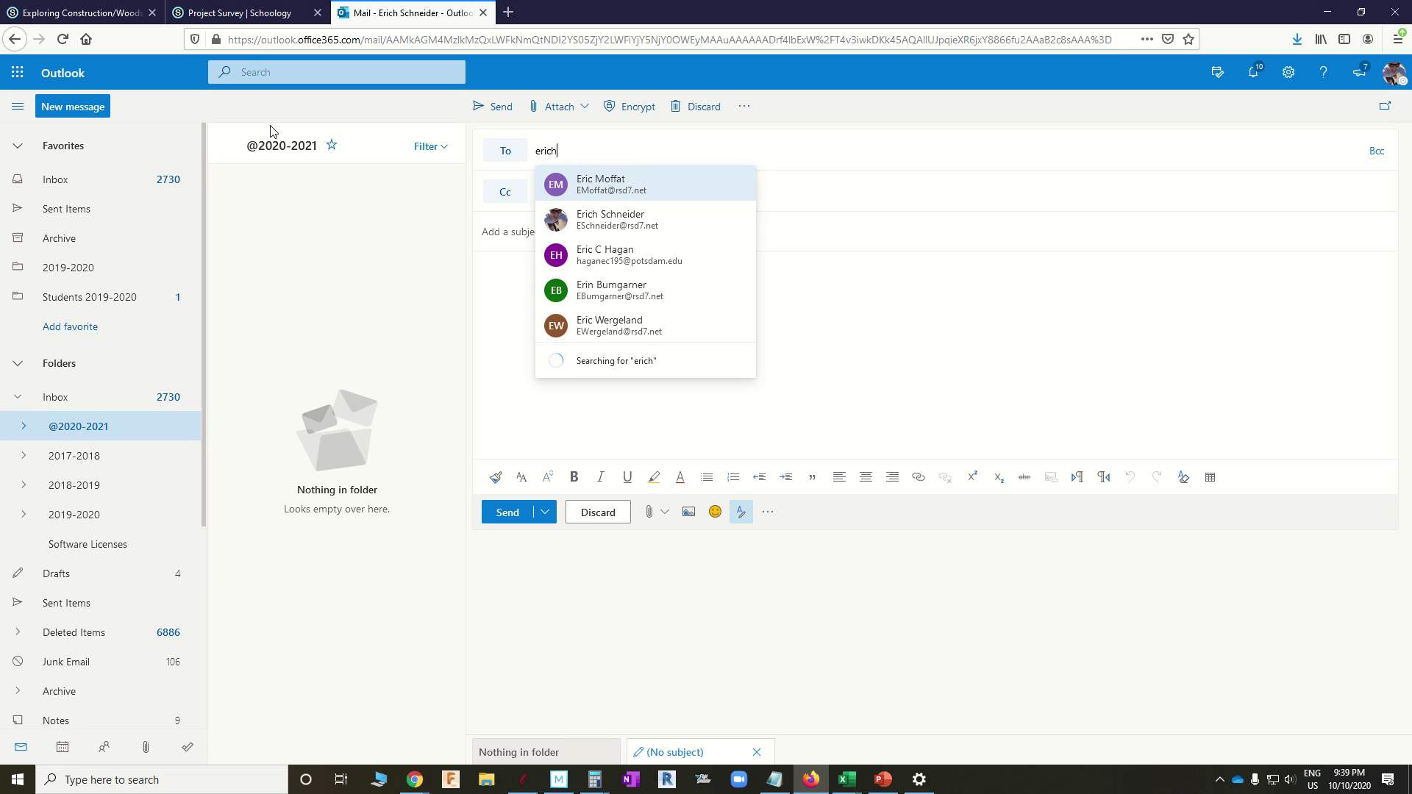
{"action": "key", "text": "Return"}
{"action": "key", "text": "Tab"}
{"action": "key", "text": "Tab"}
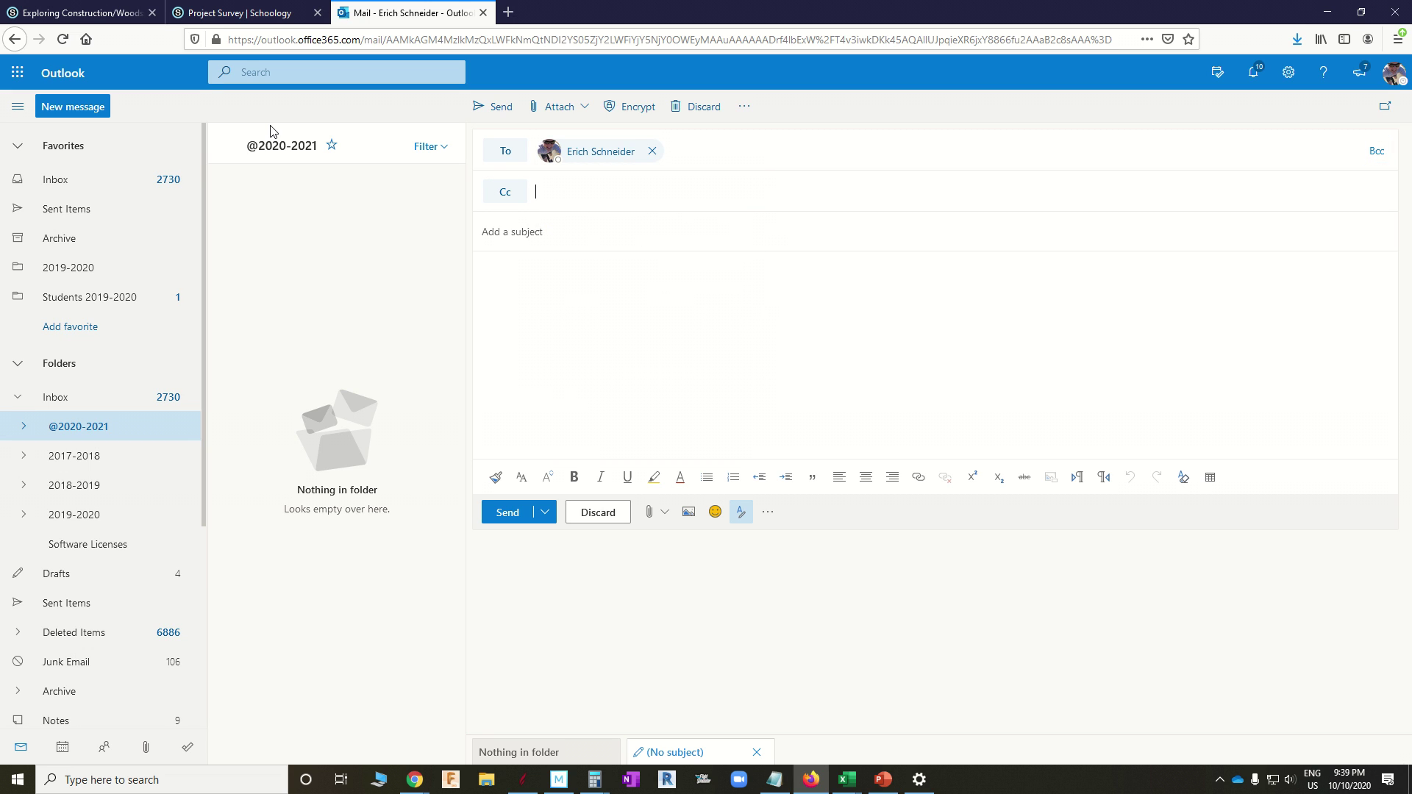
{"action": "type", "text": "Project Survey Assignment"}
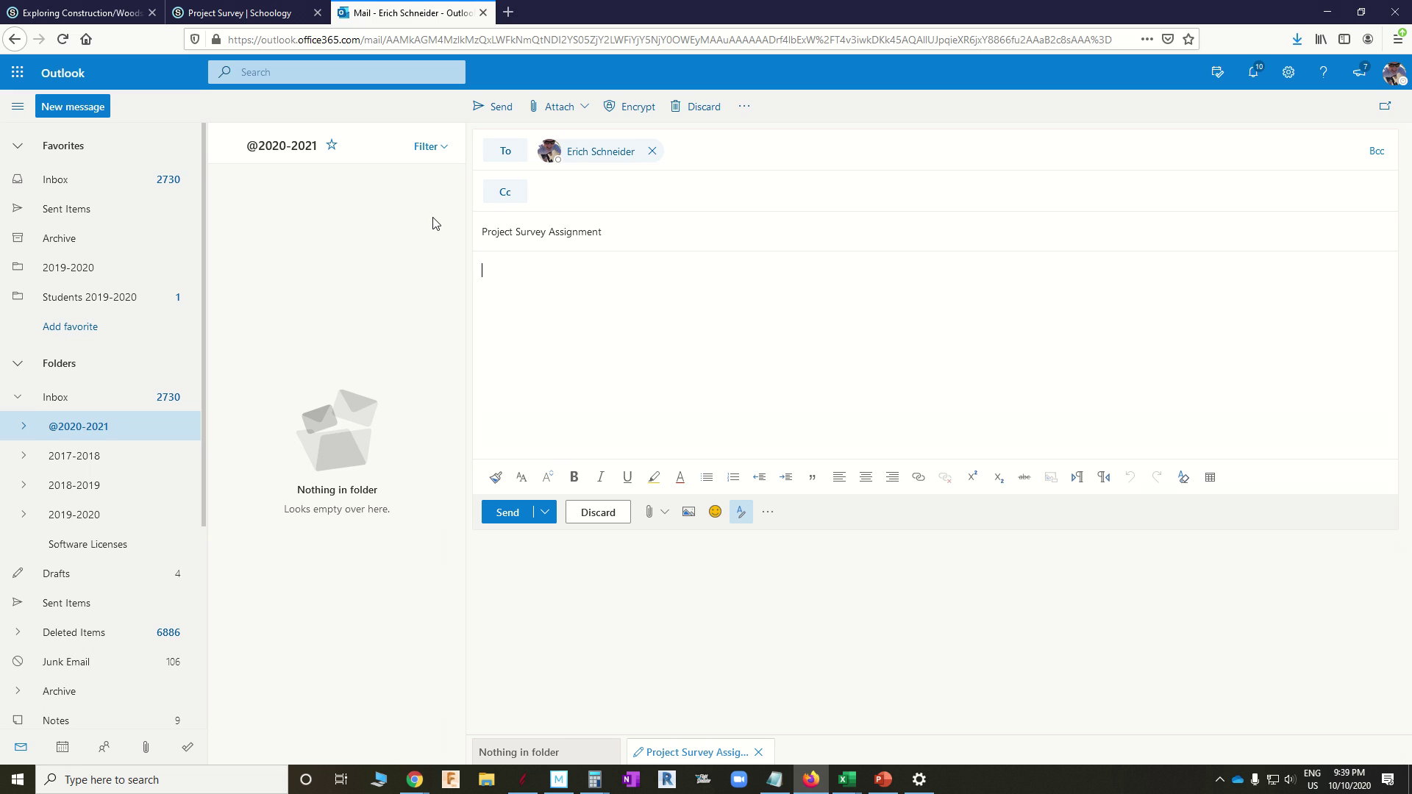
{"action": "key", "text": "Tab"}
{"action": "type", "text": "Exploring Woods, Period 1"}
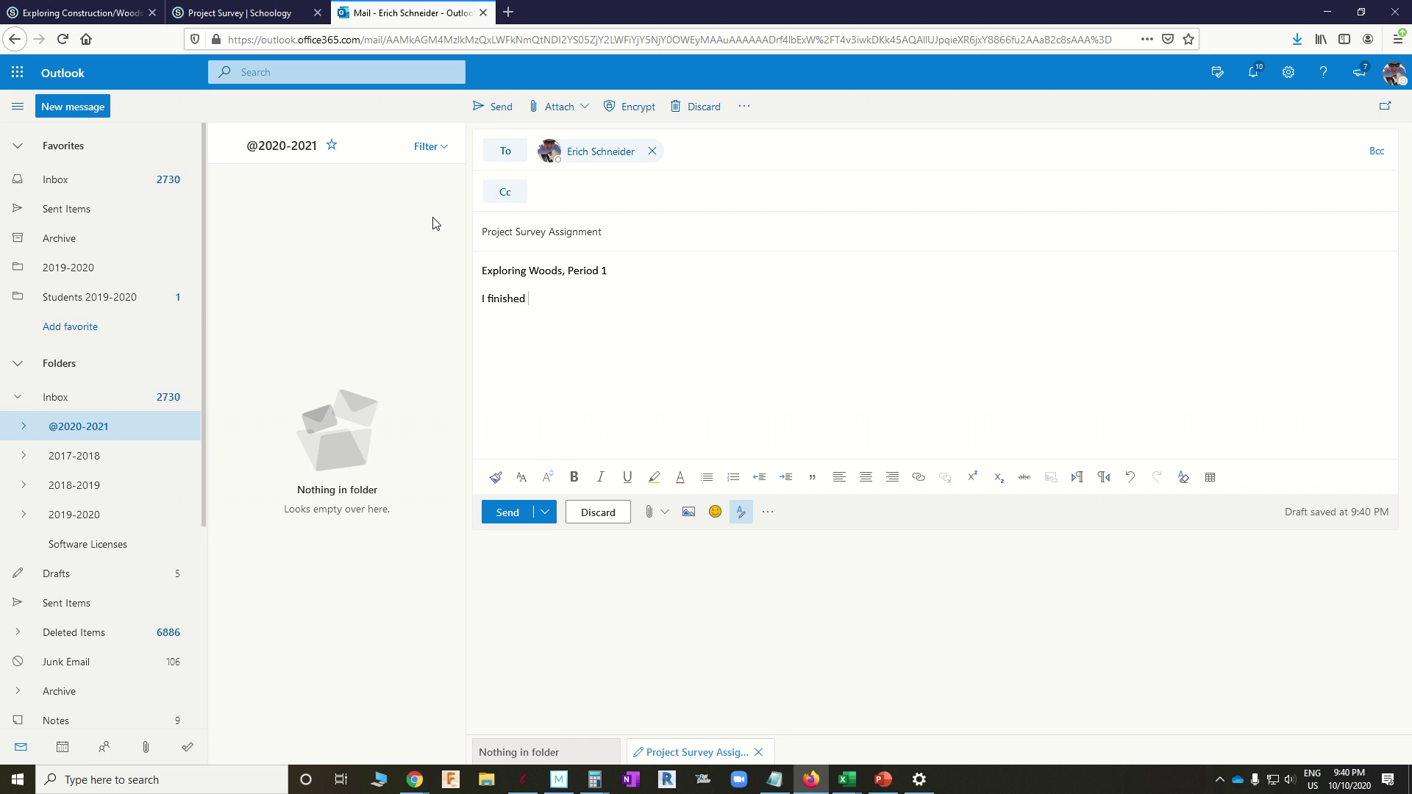
- Add the signature and pasted Schoology link, send it, then open the link from the received mail
{"action": "type", "text": "signment."}
{"action": "right_click", "coordinate": [515, 331]}
{"action": "left_click", "coordinate": [579, 398]}
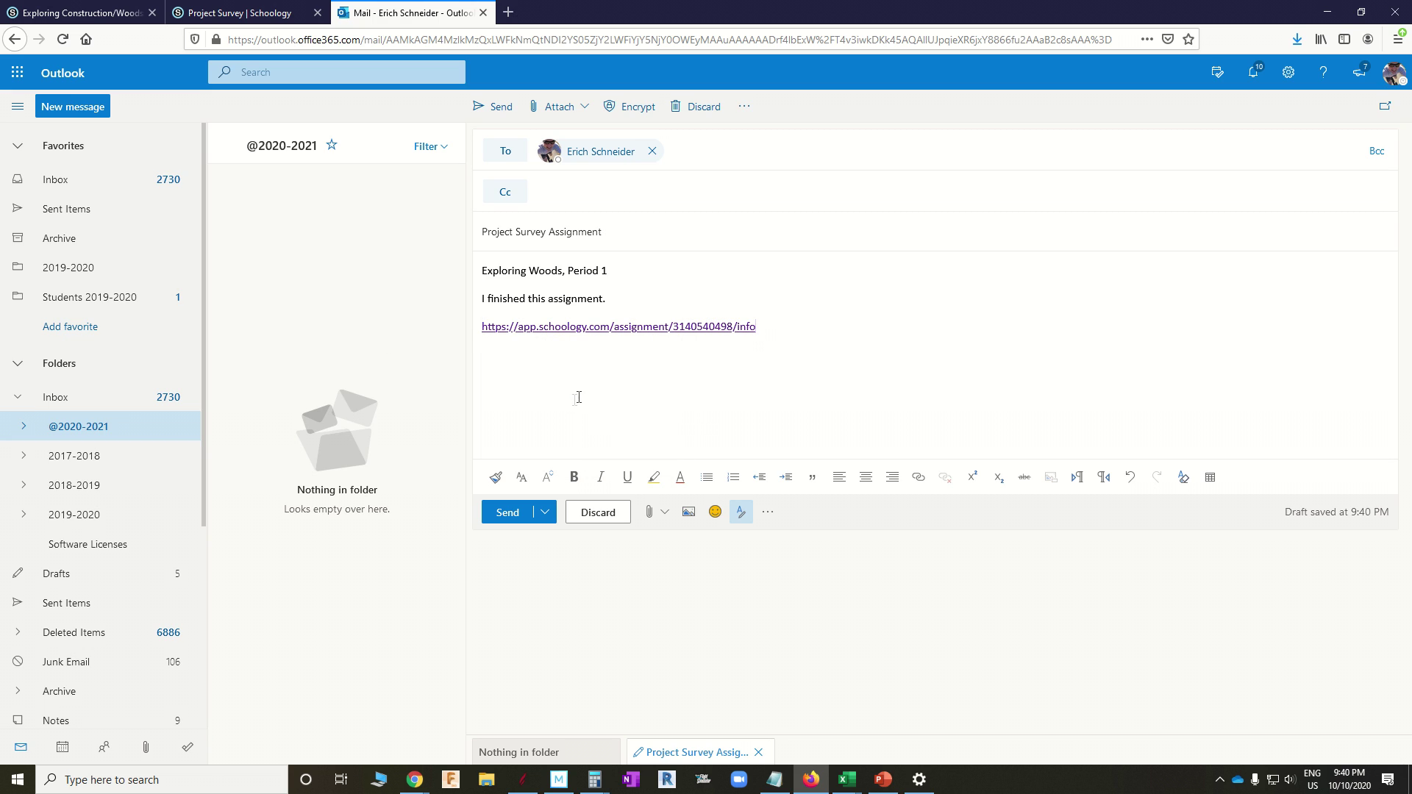
{"action": "left_click", "coordinate": [520, 512]}
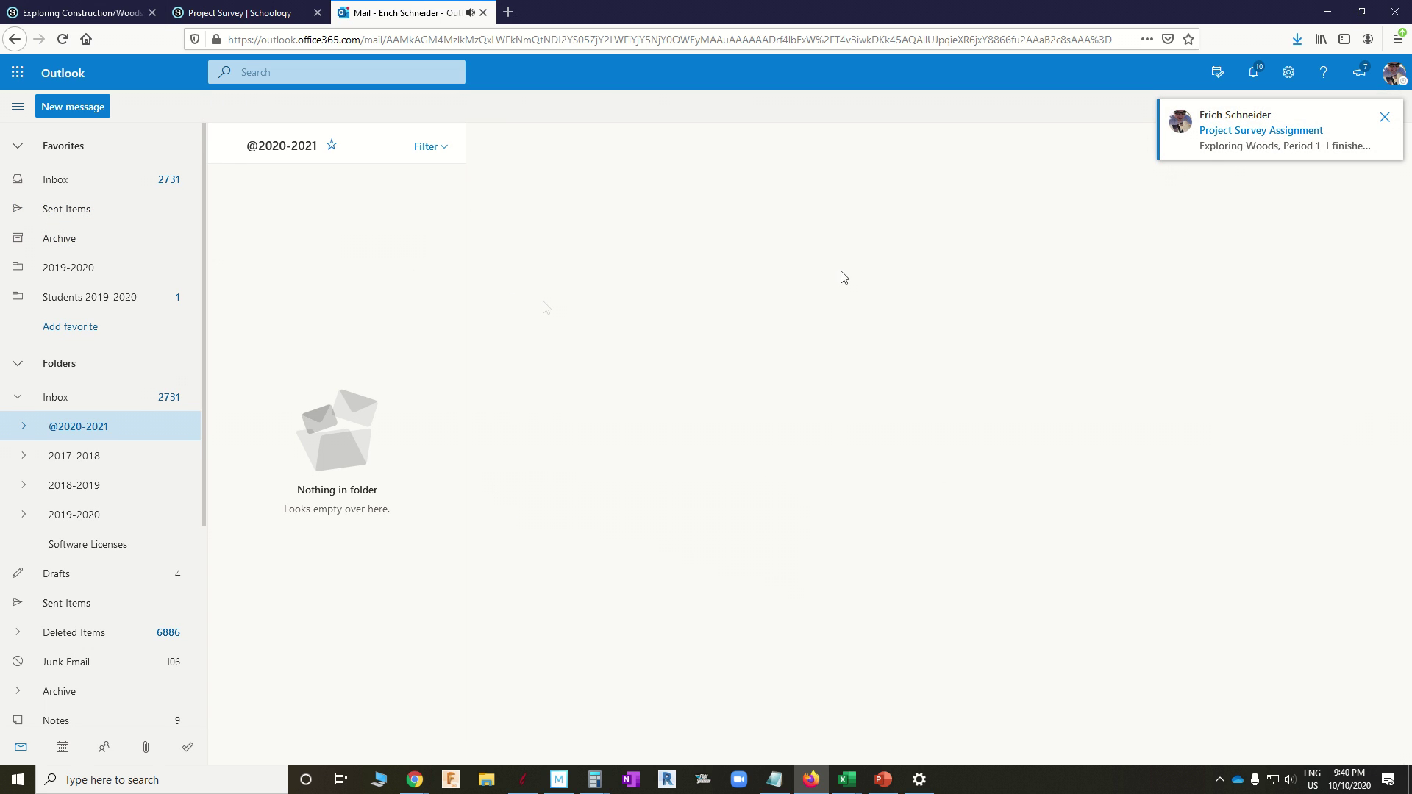
{"action": "left_click", "coordinate": [1252, 133]}
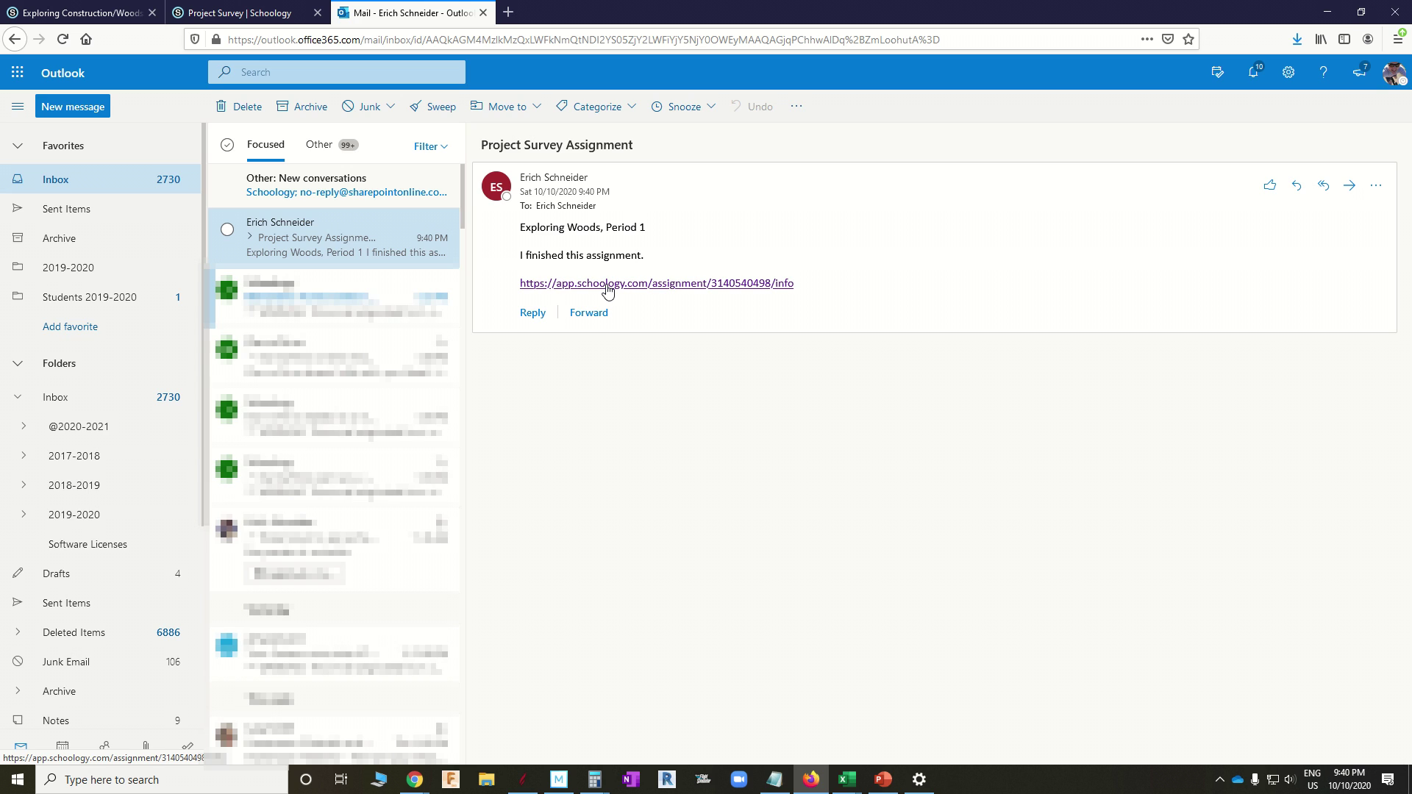
{"action": "left_click", "coordinate": [607, 283]}
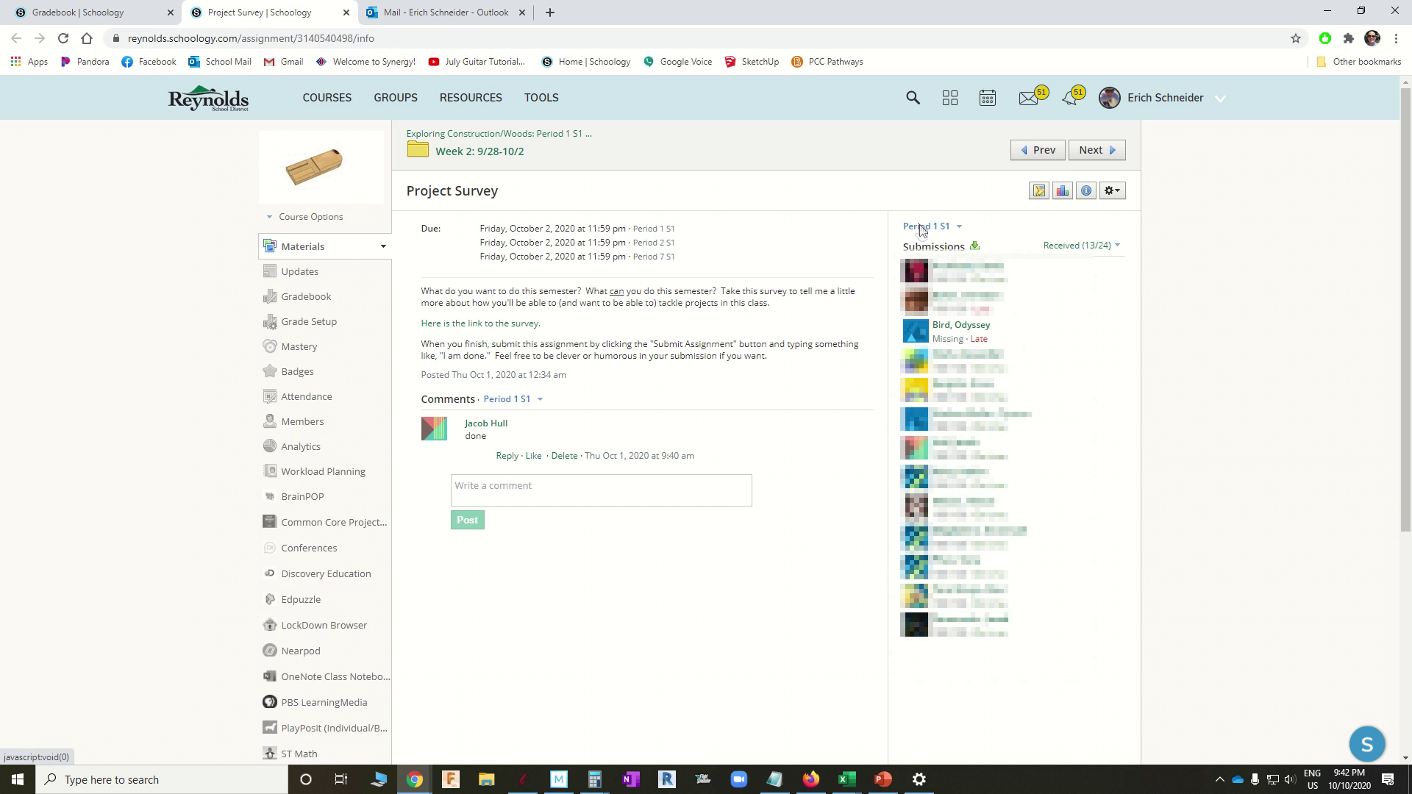
- Grade the late Period 1 Project Survey submission 100/100, then return to the student's course window
{"action": "left_click", "coordinate": [920, 229]}
{"action": "left_click", "coordinate": [924, 225]}
{"action": "left_click", "coordinate": [941, 339]}
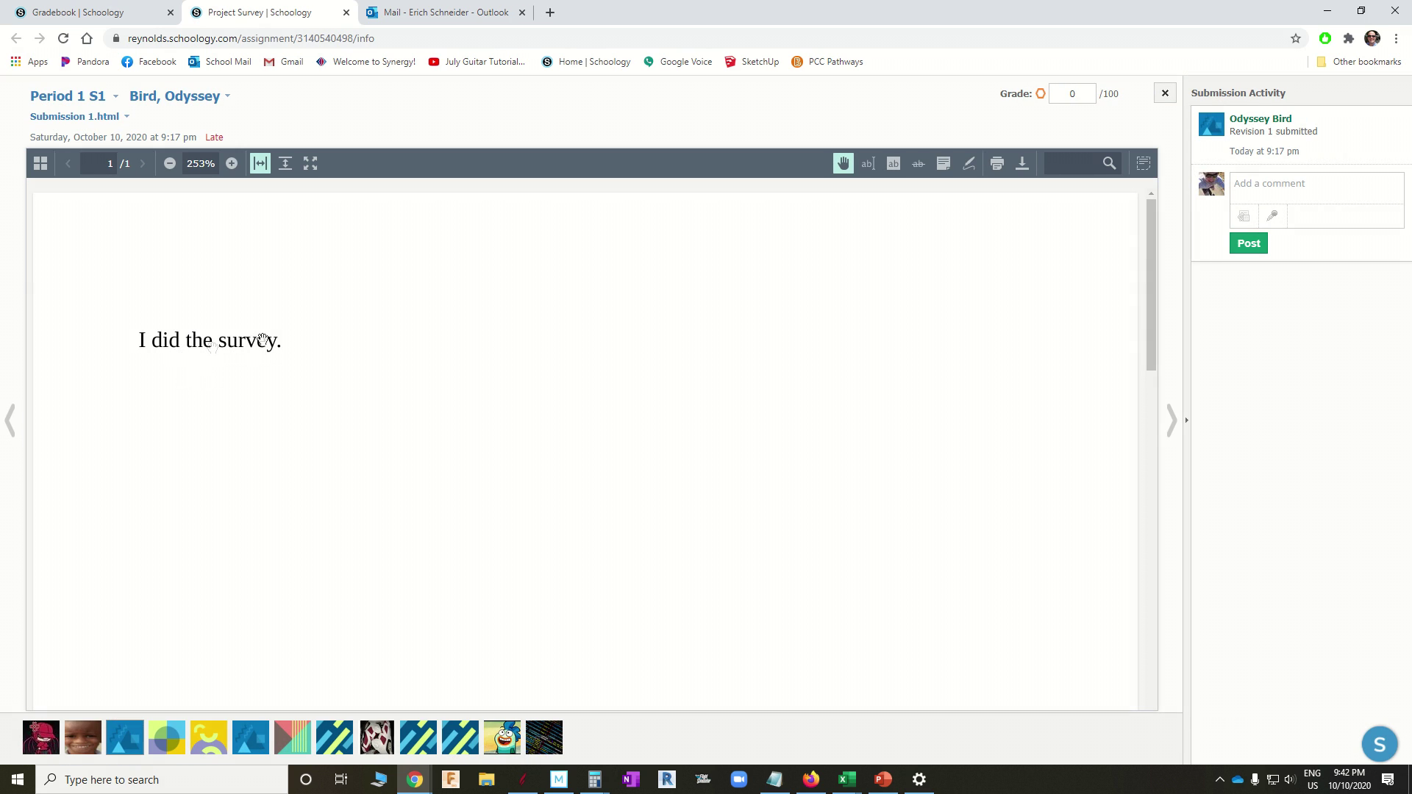
{"action": "left_click", "coordinate": [1082, 94]}
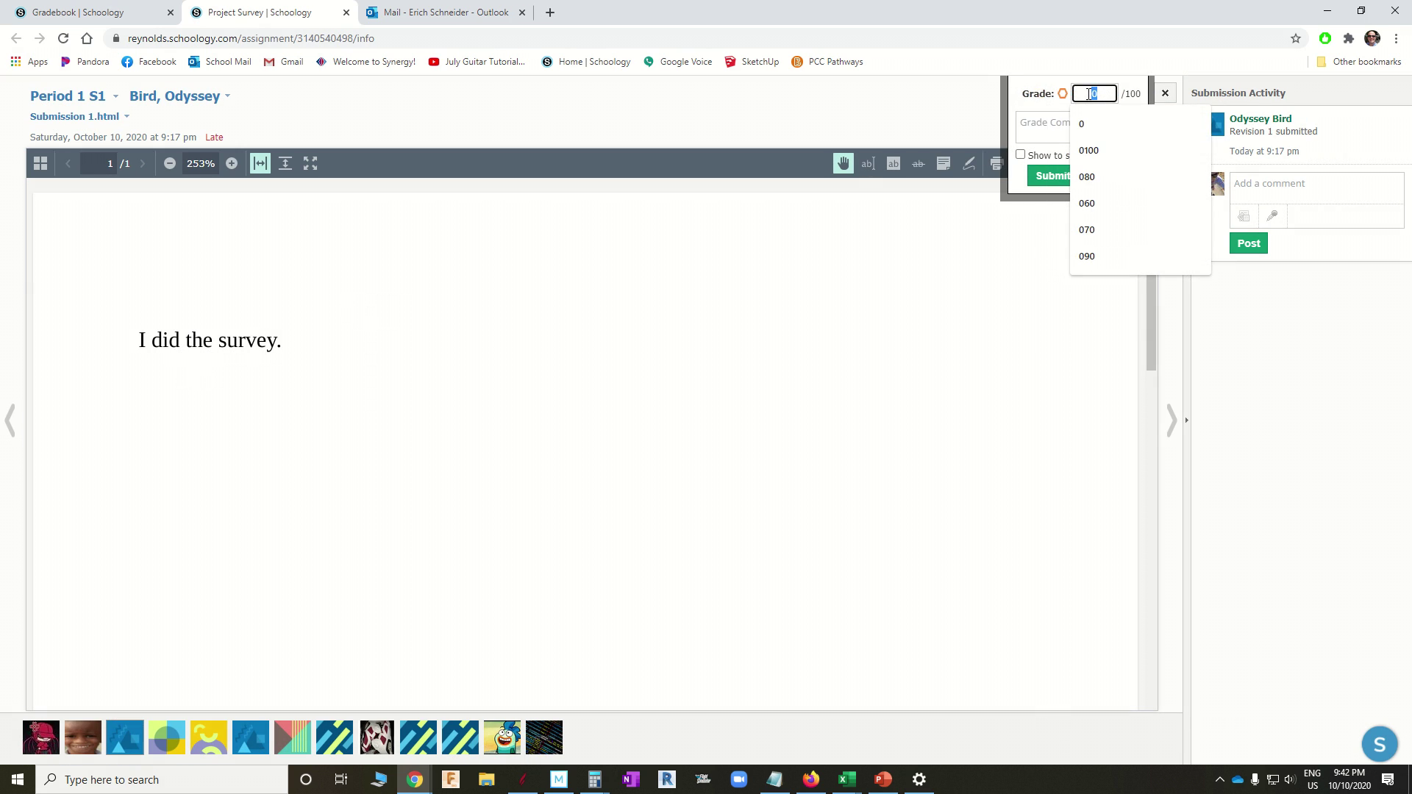
{"action": "type", "text": "100"}
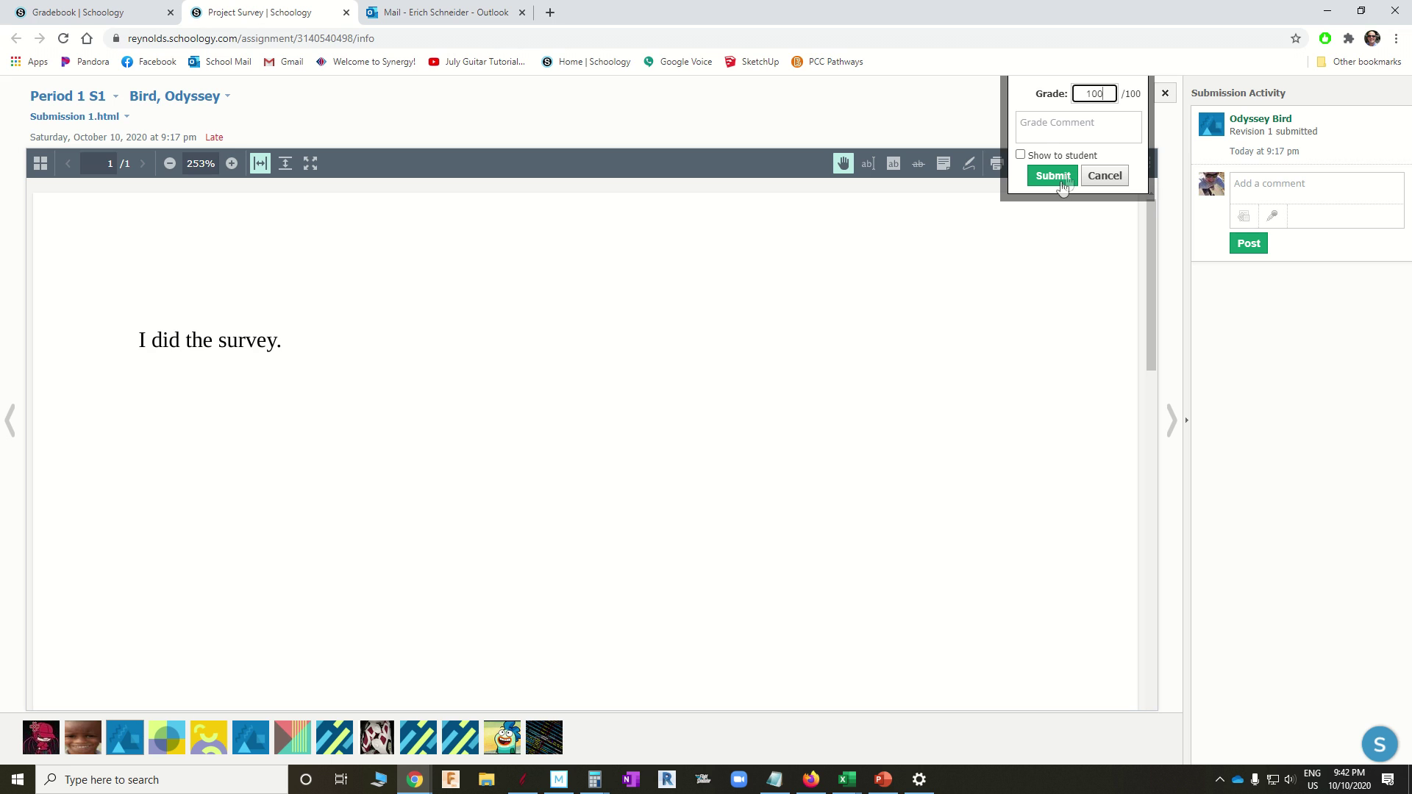
{"action": "left_click", "coordinate": [1056, 177]}
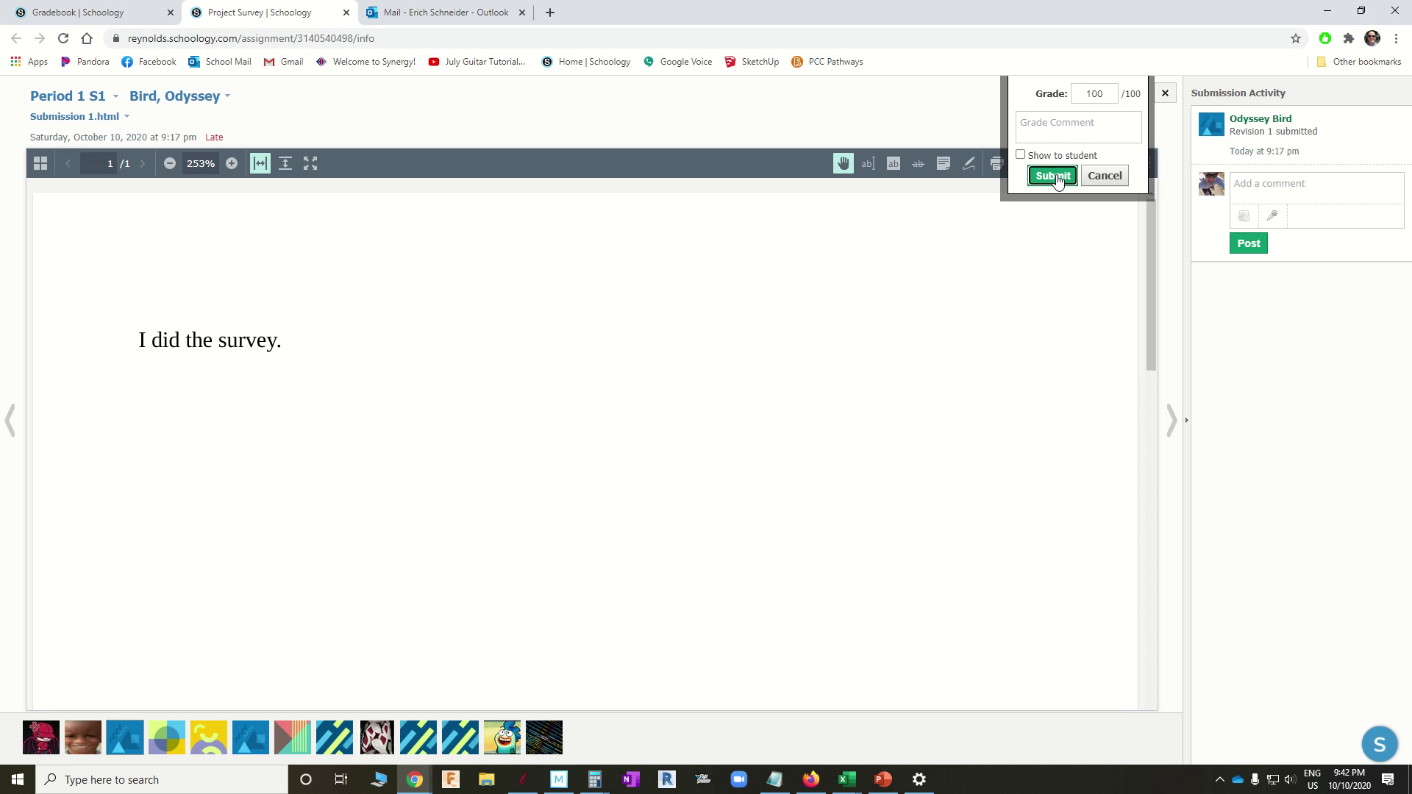
{"action": "left_click", "coordinate": [1160, 99]}
{"action": "key", "text": "alt+Tab"}
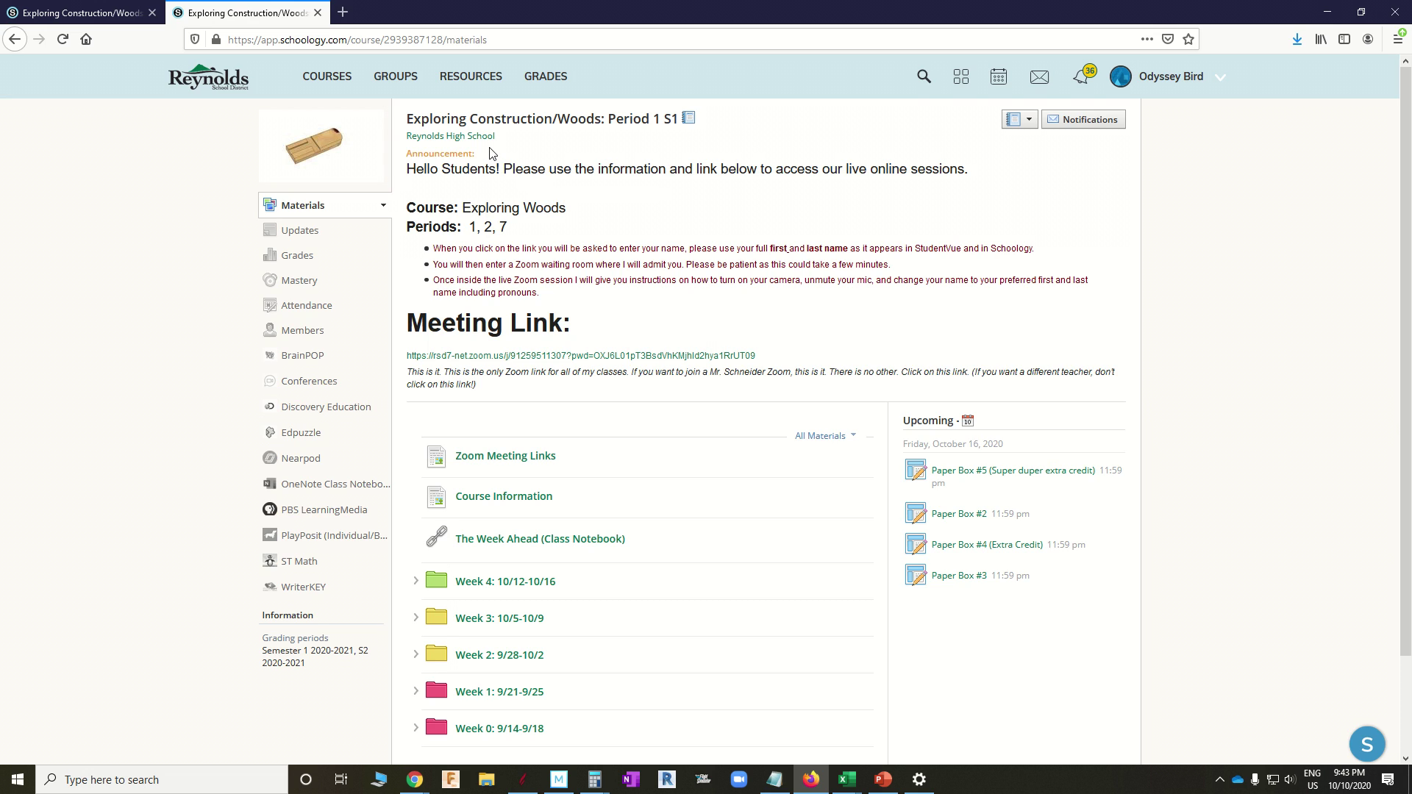
- From the student's grades, copy the Tool Pretest and Inventory assignment's web address and open Outlook in a new tab
{"action": "left_click", "coordinate": [298, 256]}
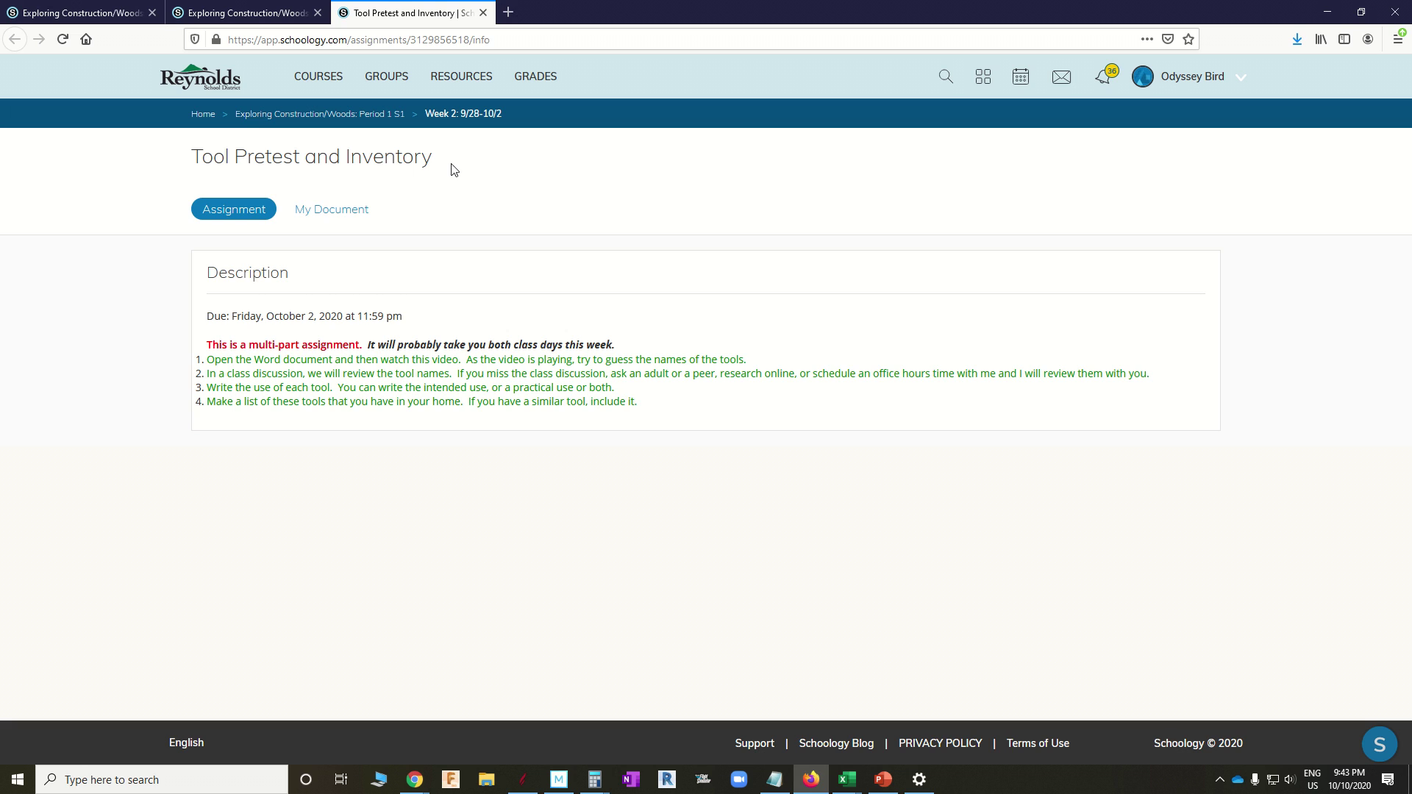
{"action": "left_click", "coordinate": [416, 42]}
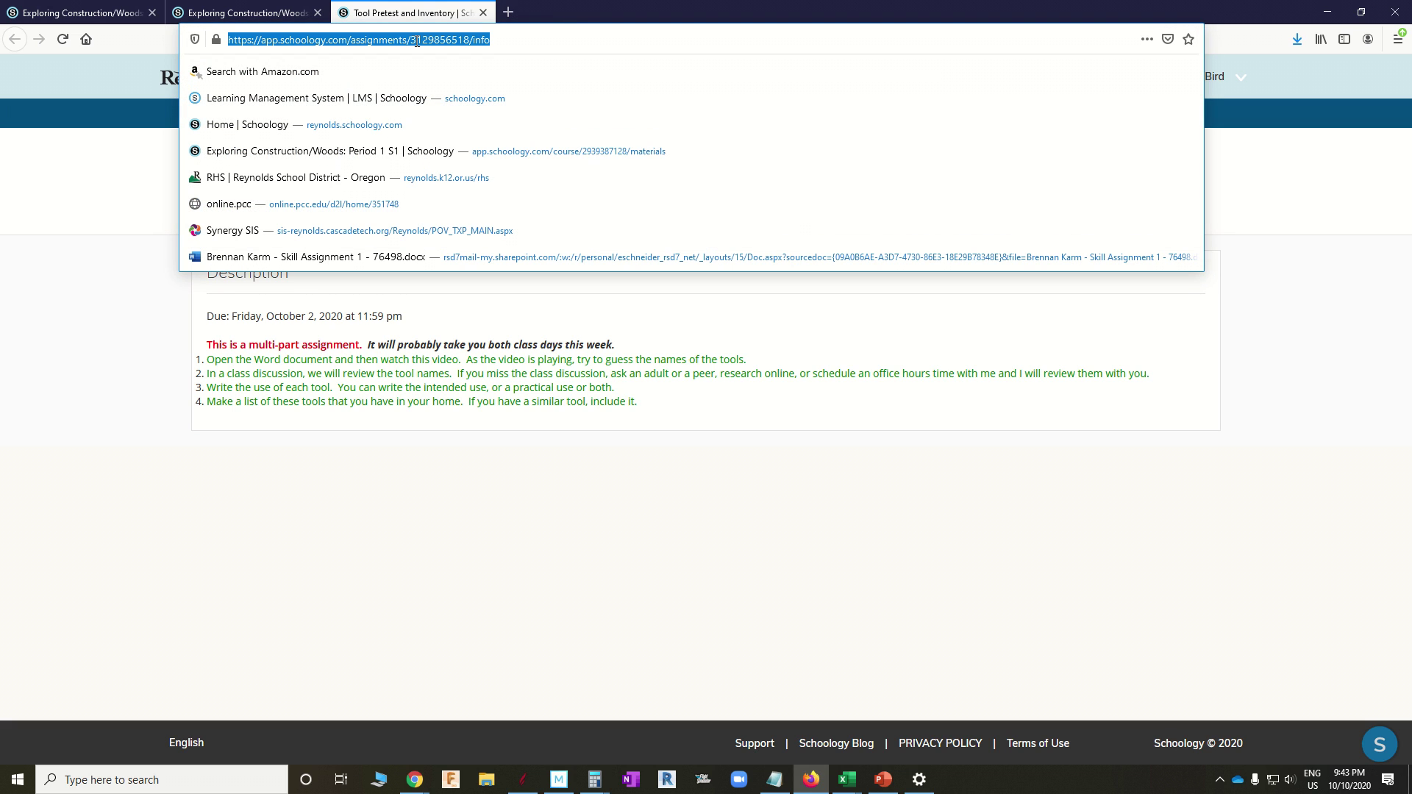
{"action": "right_click", "coordinate": [503, 41]}
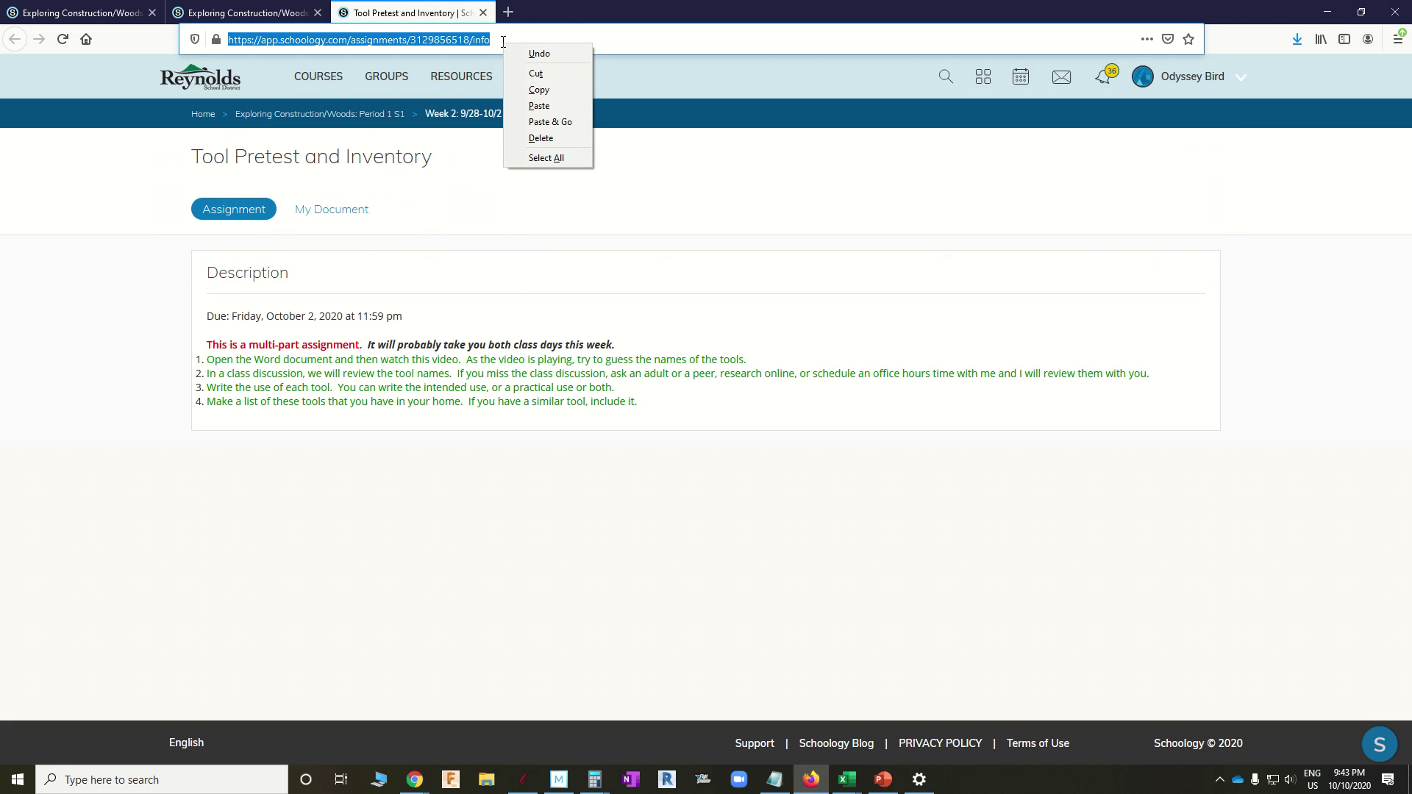
{"action": "left_click", "coordinate": [530, 89]}
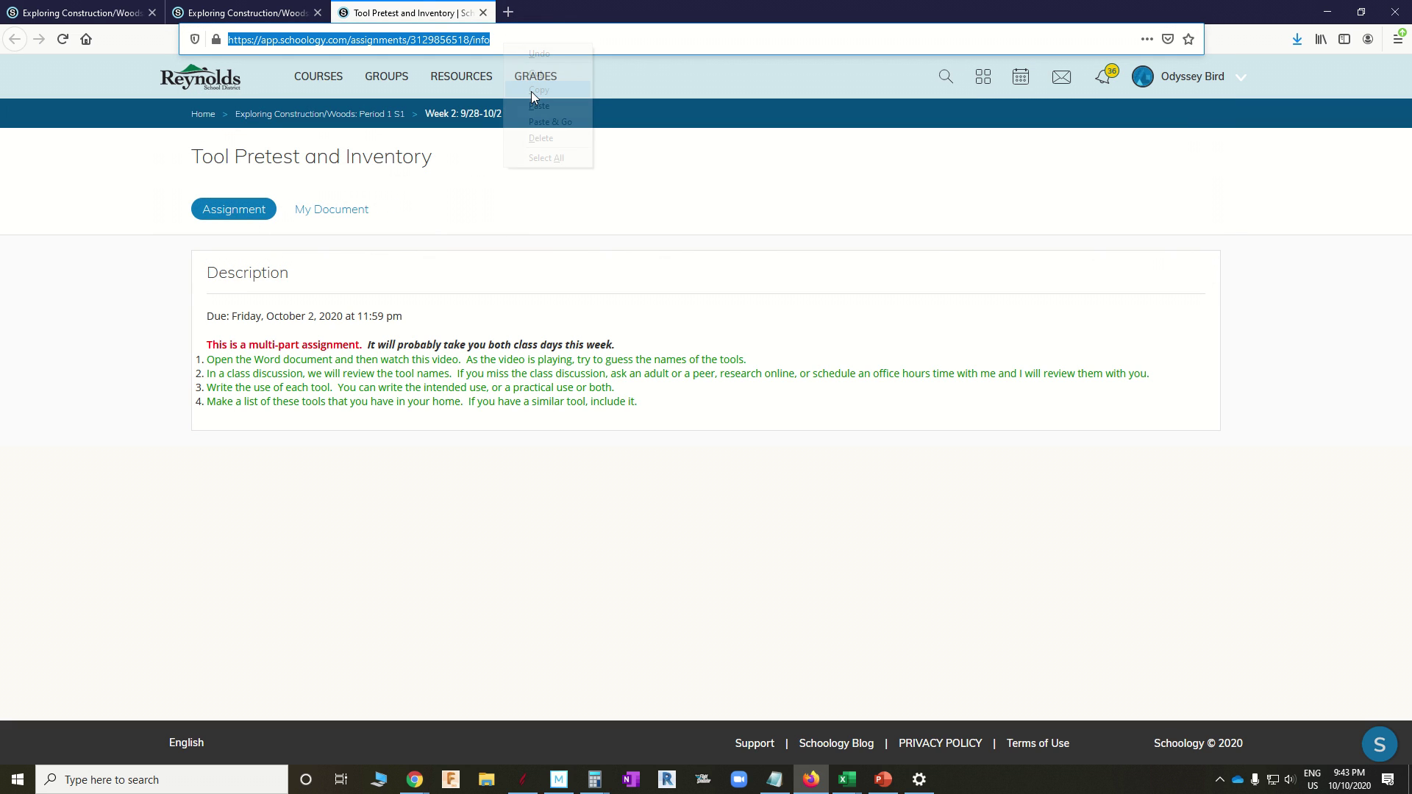
{"action": "left_click", "coordinate": [507, 12]}
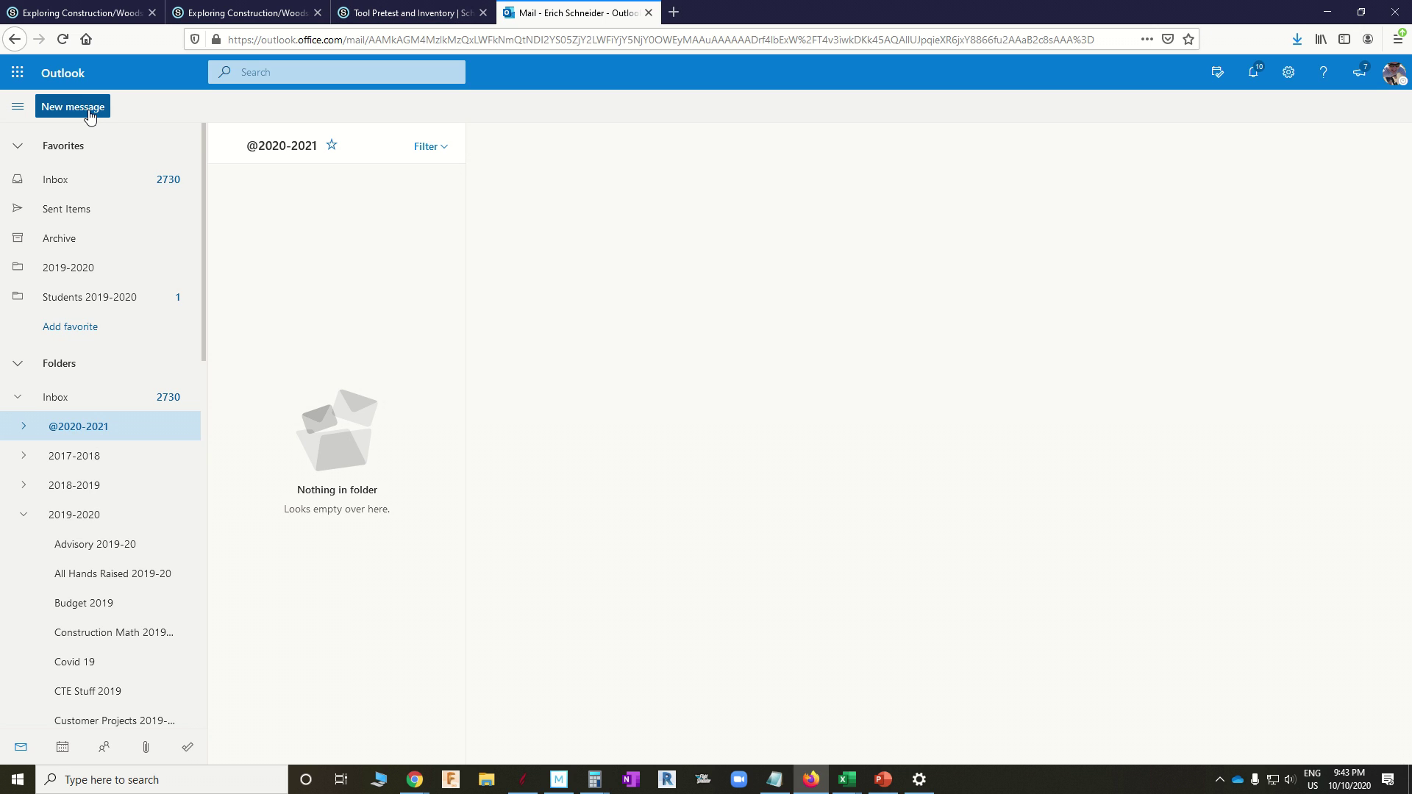
- Email the teacher 'Tool Pretest and Inventory' with lines 'I did this', 'Period 1' and the pasted link, and send
{"action": "left_click", "coordinate": [88, 109]}
{"action": "type", "text": "erich"}
{"action": "left_click", "coordinate": [563, 180]}
{"action": "key", "text": "Tab"}
{"action": "type", "text": "Tool Pretest and Inventory"}
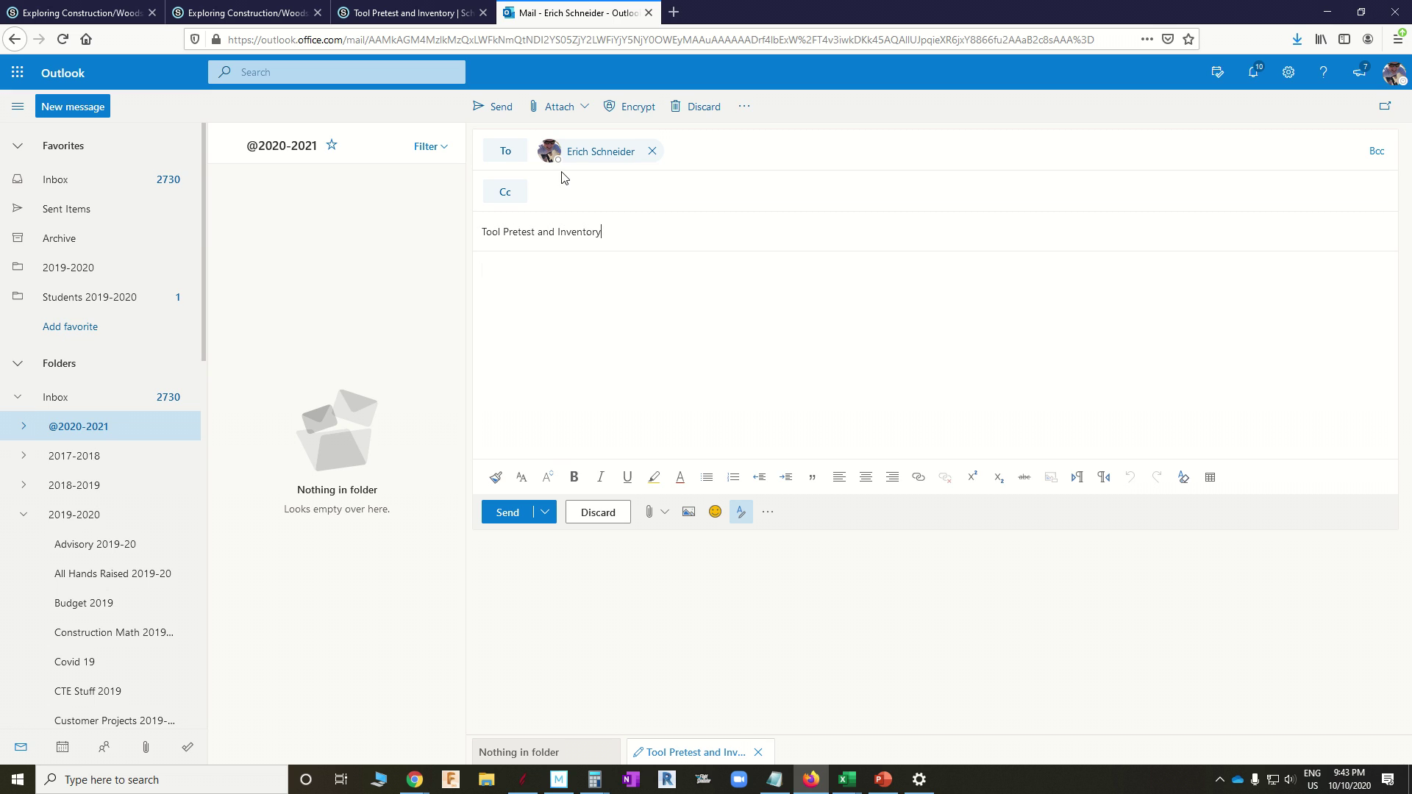
{"action": "type", "text": "I did this"}
{"action": "key", "text": "Return"}
{"action": "type", "text": "Period 1"}
{"action": "key", "text": "Return"}
{"action": "key", "text": "ctrl+v"}
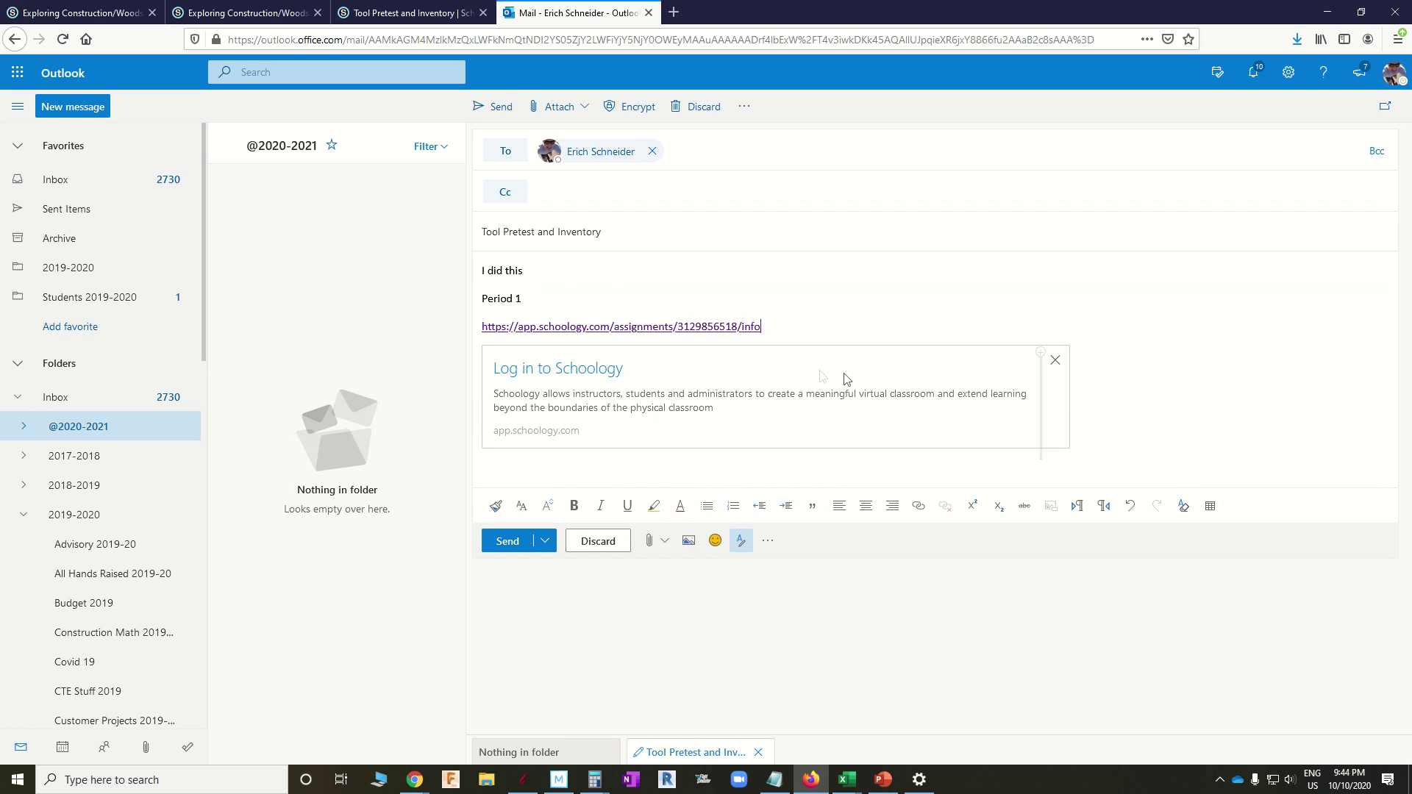
{"action": "left_click", "coordinate": [510, 546]}
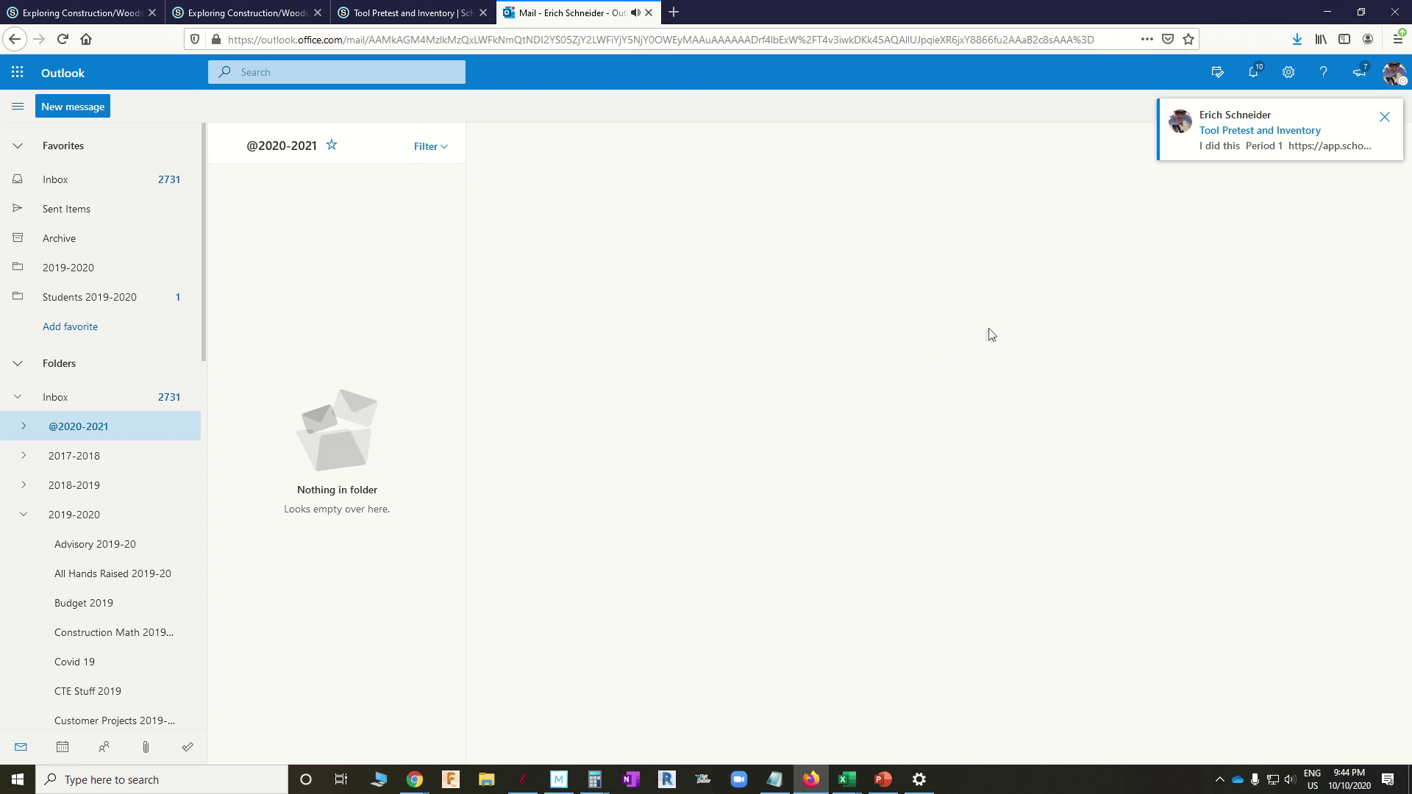